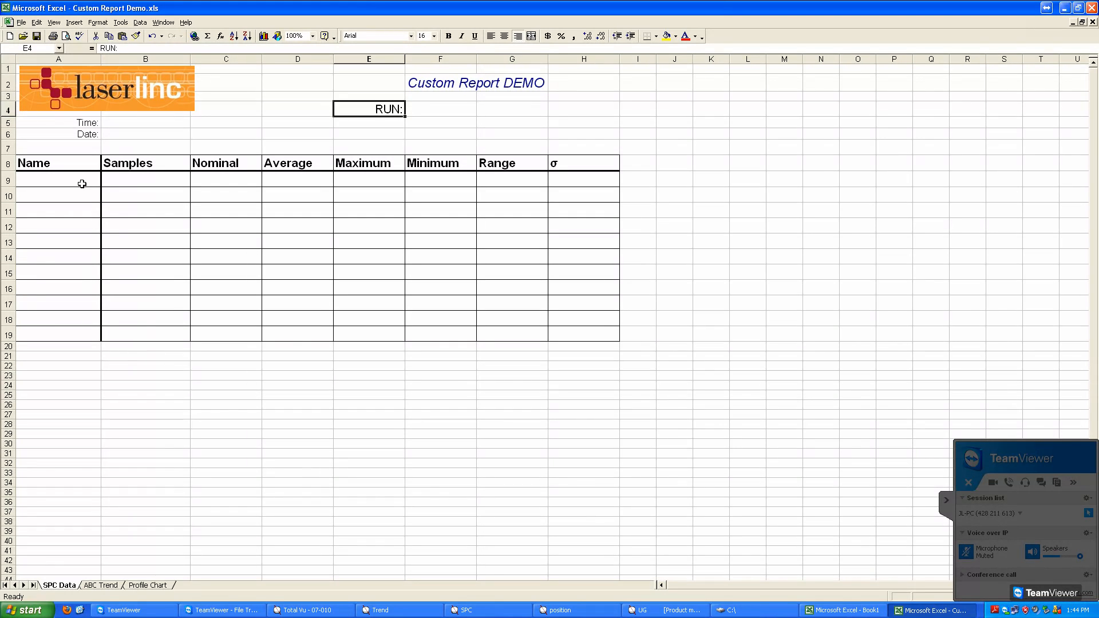
click(90, 163)
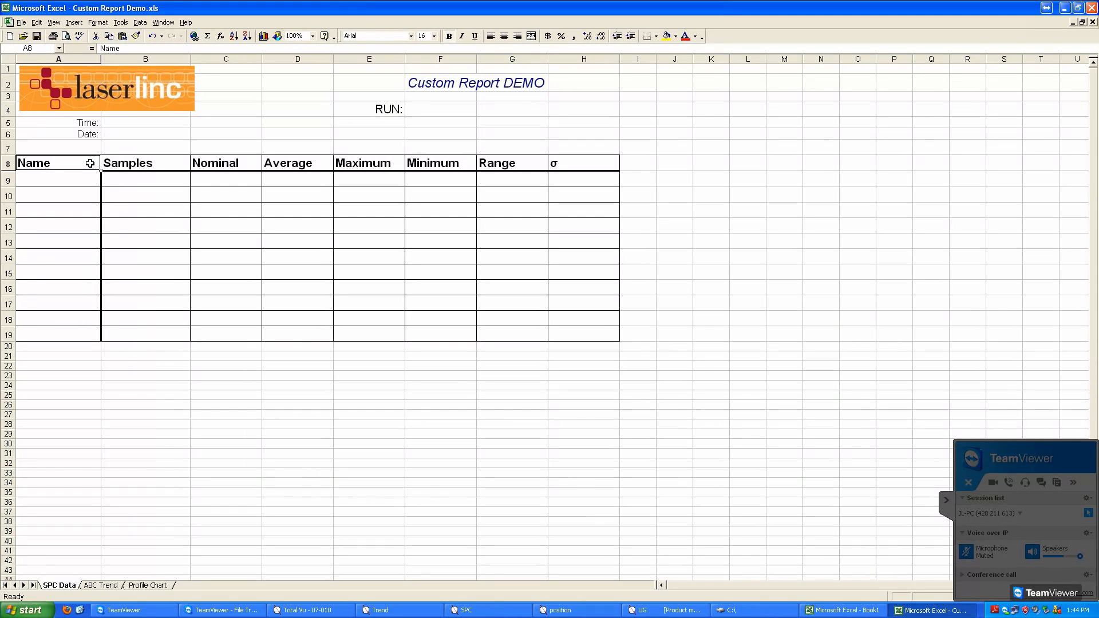
click(133, 166)
drag(281, 166, 570, 166)
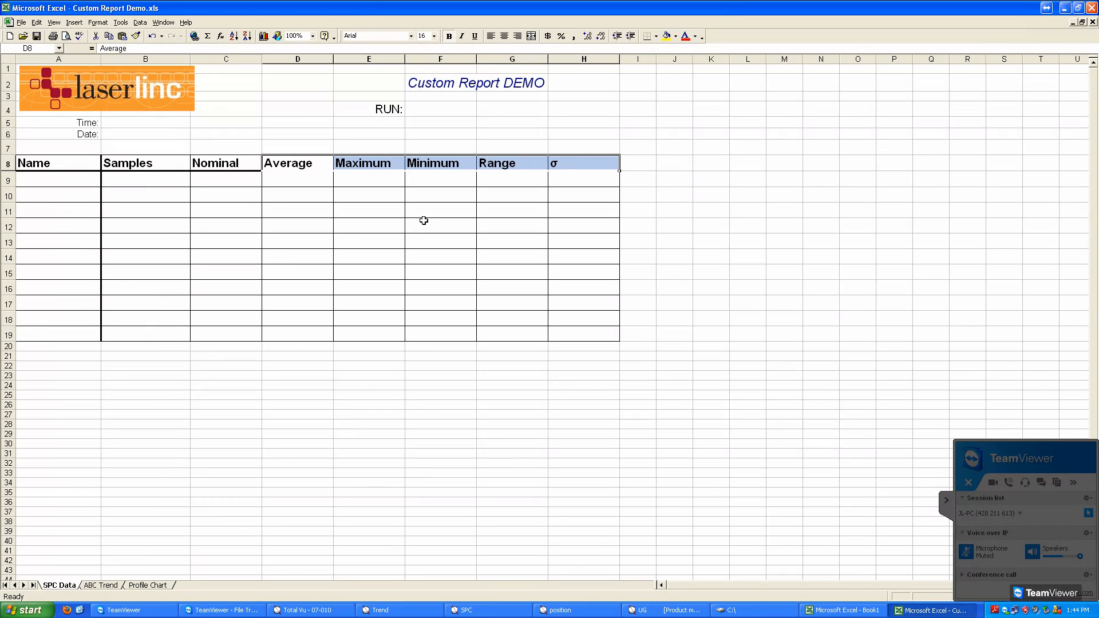
click(245, 166)
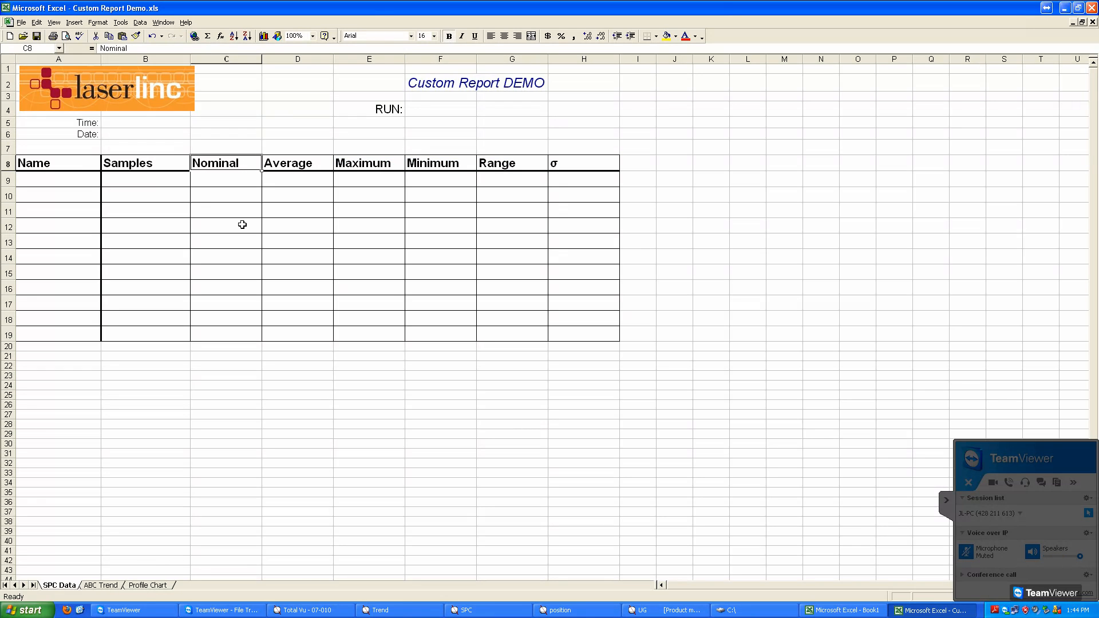
Step: Enter the row names Top, Bottom, Left and Right in cells A10 to A13 of the Name column
click(90, 202)
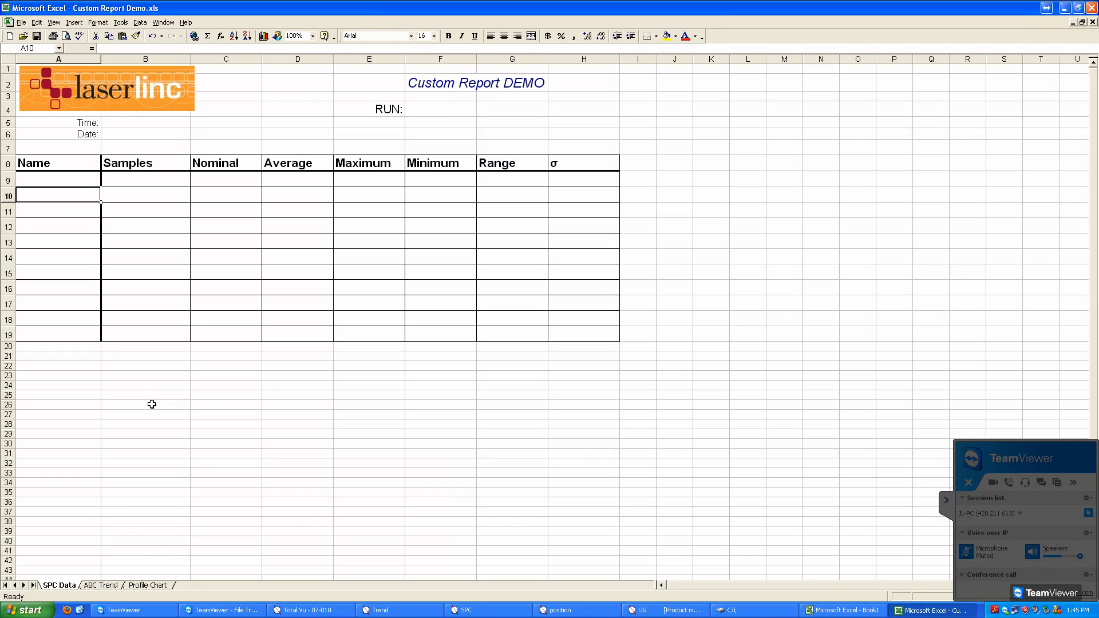
text(Top)
key(Return)
text(Bottom)
key(Return)
text(Lef)
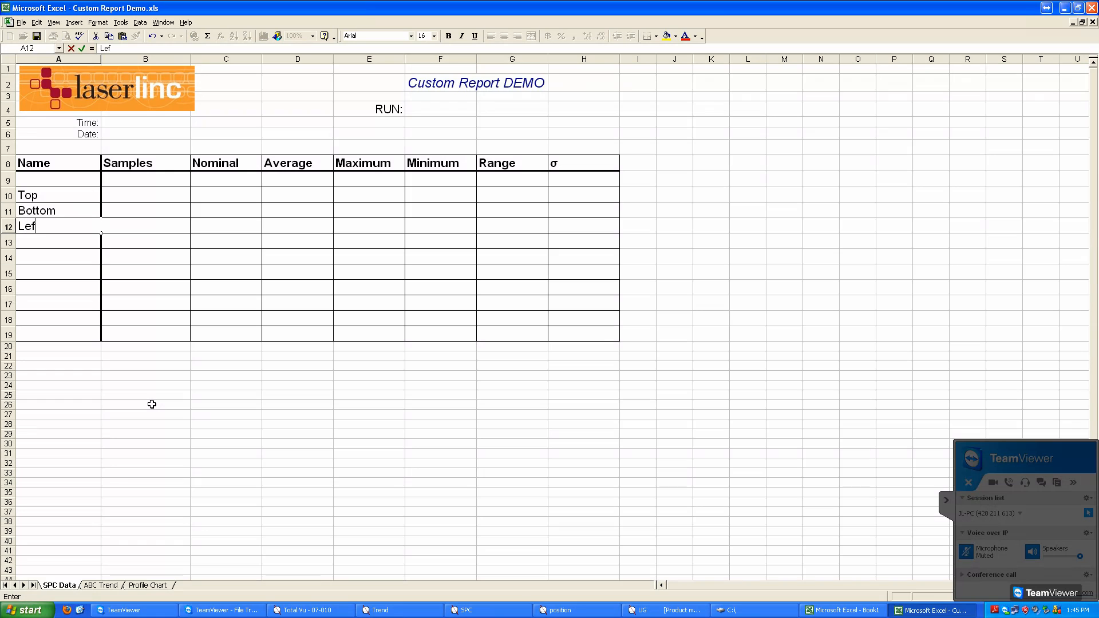
text(t)
key(Return)
text(Right)
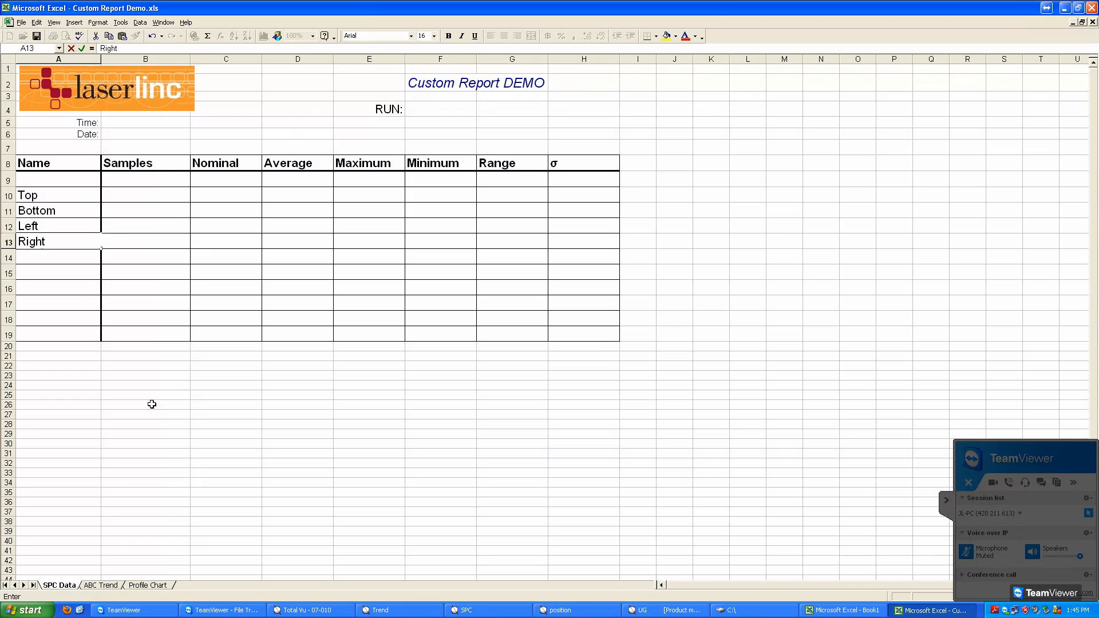
key(Return)
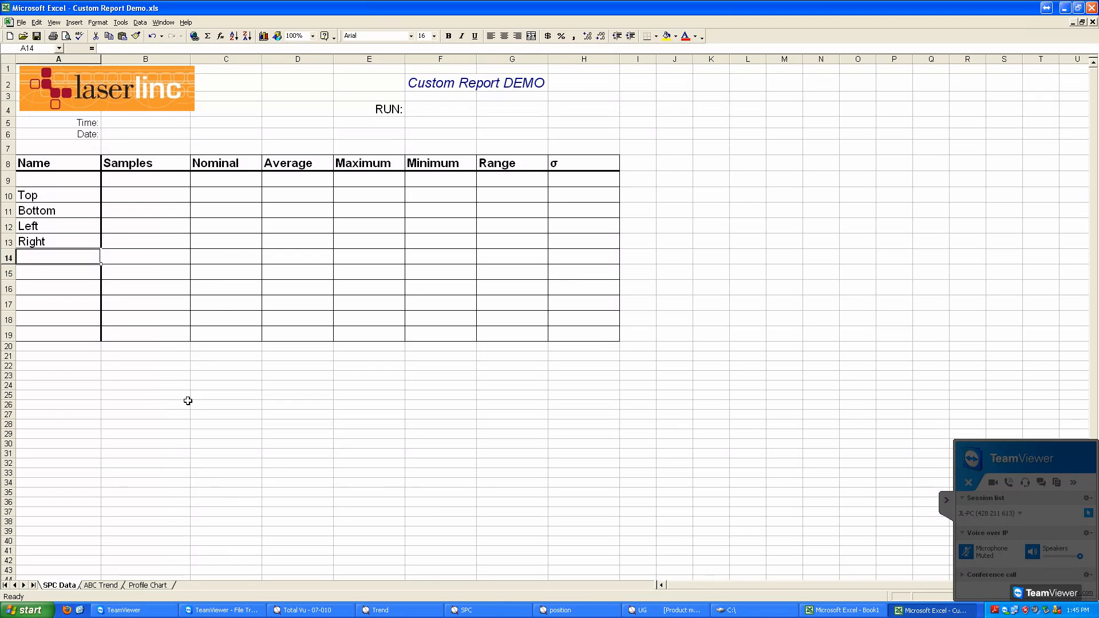
Step: Review the entered row names on the SPC Data sheet and look at the ABC Trend sheet
drag(88, 201, 82, 249)
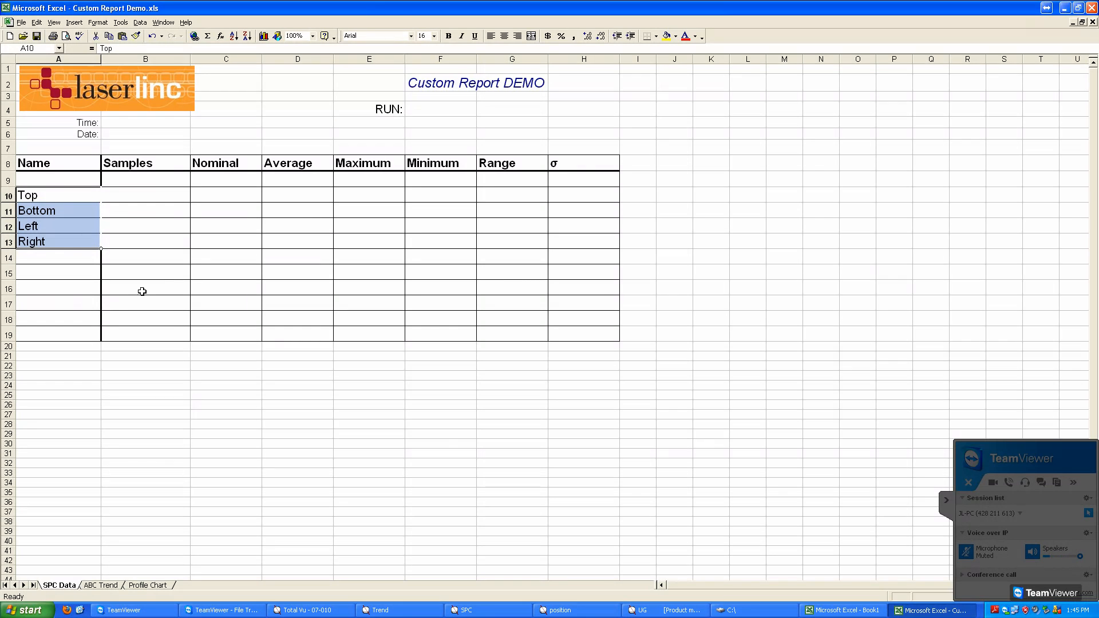
click(167, 285)
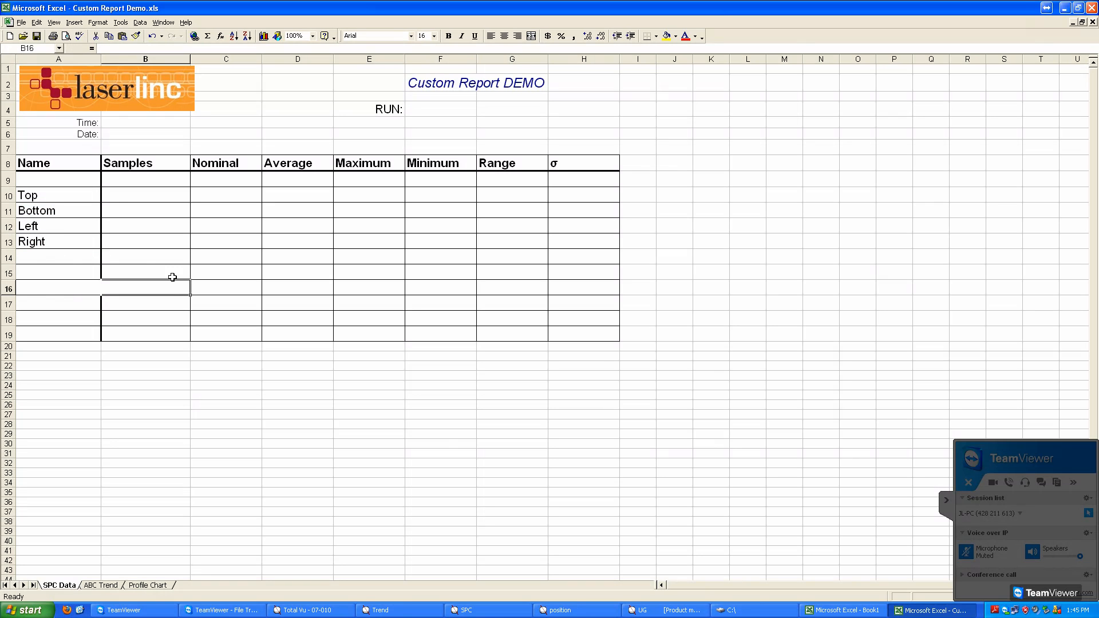
click(172, 201)
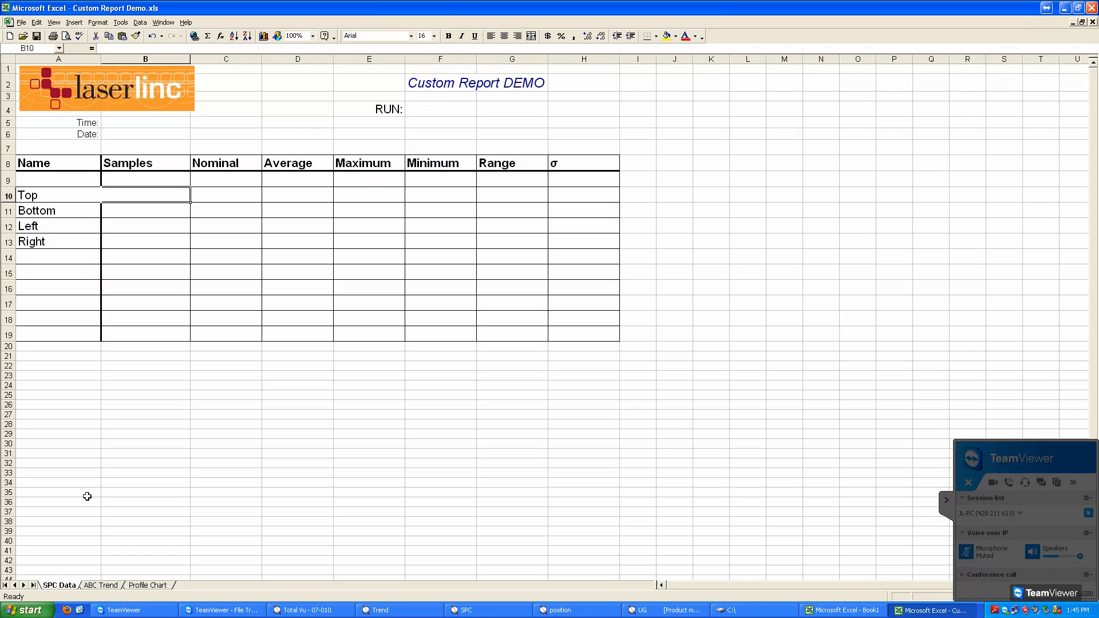
click(106, 590)
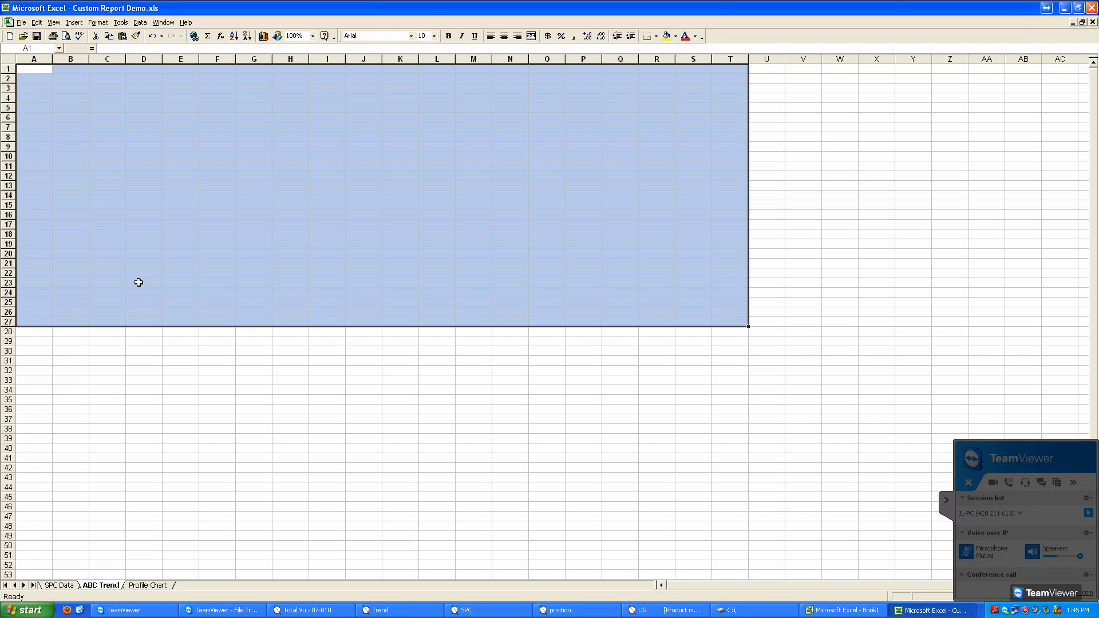
click(139, 283)
click(46, 71)
Step: Save the workbook with the SPC Data sheet active and close it
click(75, 590)
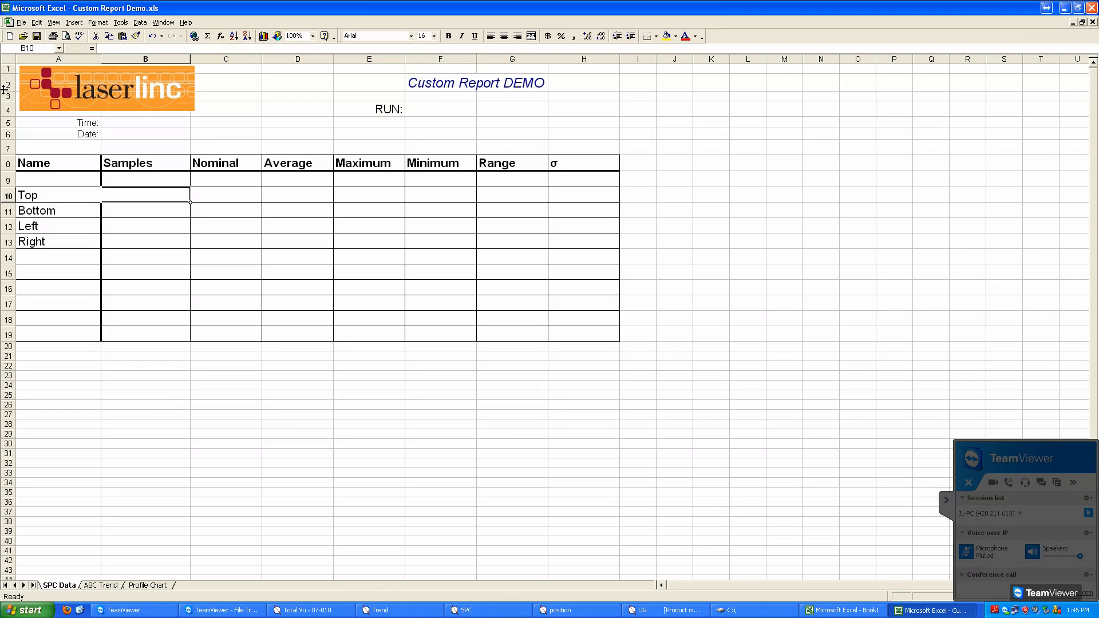
click(37, 36)
click(1092, 8)
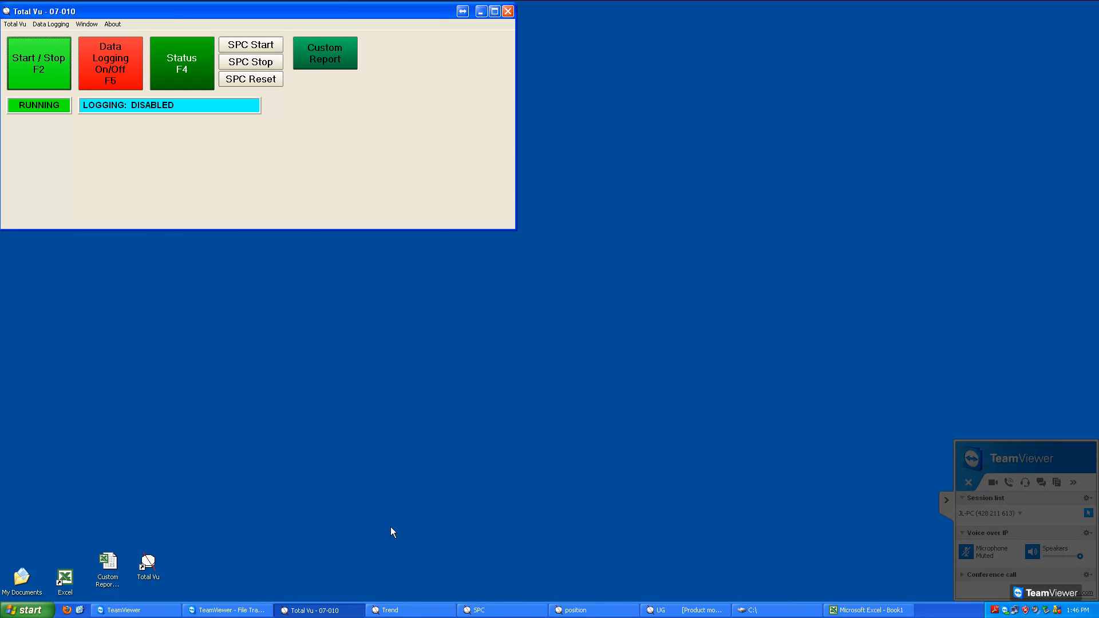
Step: Bring up Total Vu's Trend, SPC, position and UG windows to view the live measurements
click(424, 611)
click(497, 611)
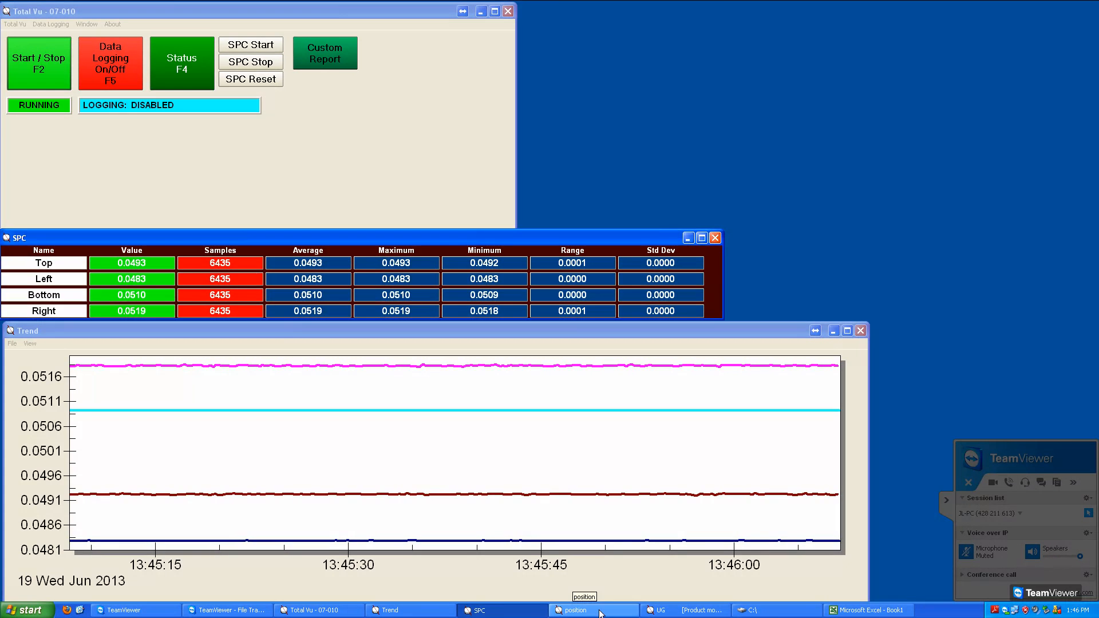
click(583, 610)
click(687, 611)
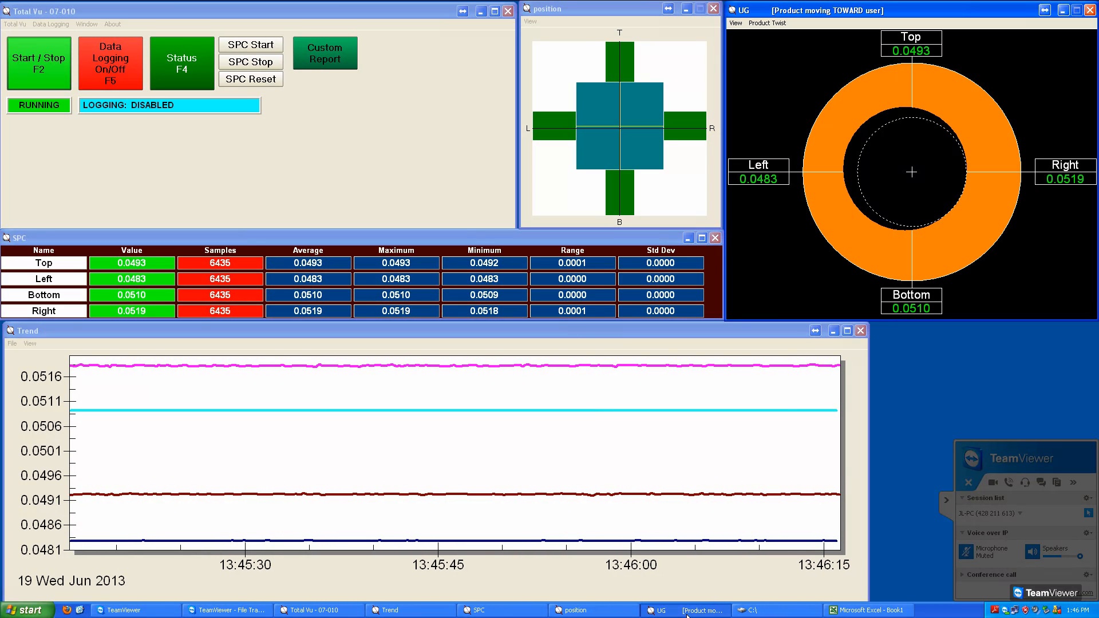
Step: Start a Custom Report in Total Vu and open the existing workbook Custom Report Demo.xls from the Desktop for it
click(339, 142)
click(27, 27)
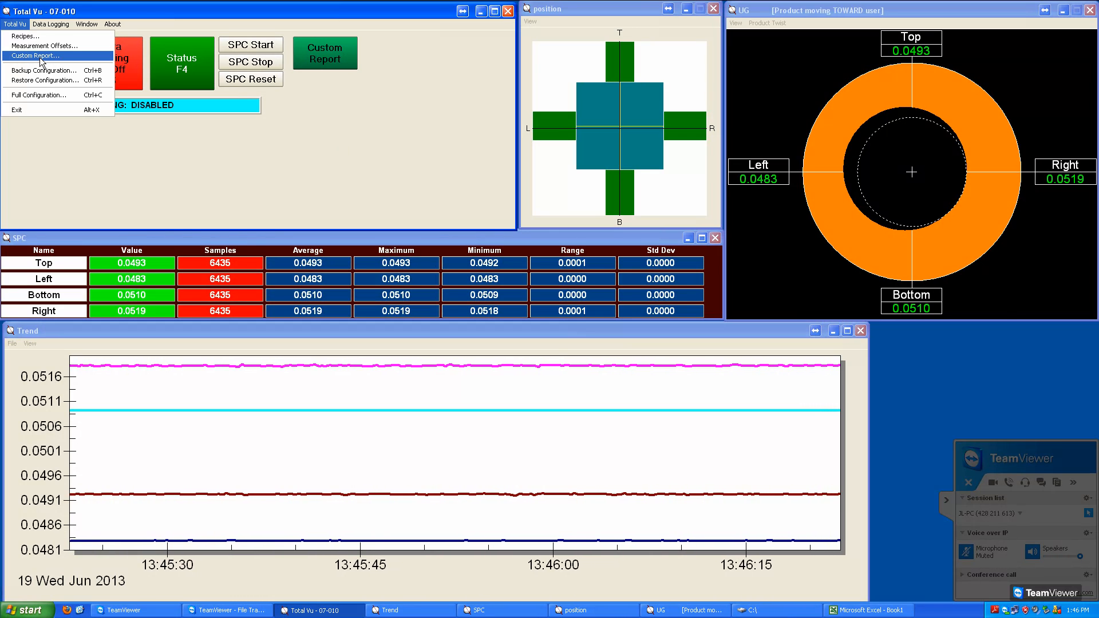
click(41, 56)
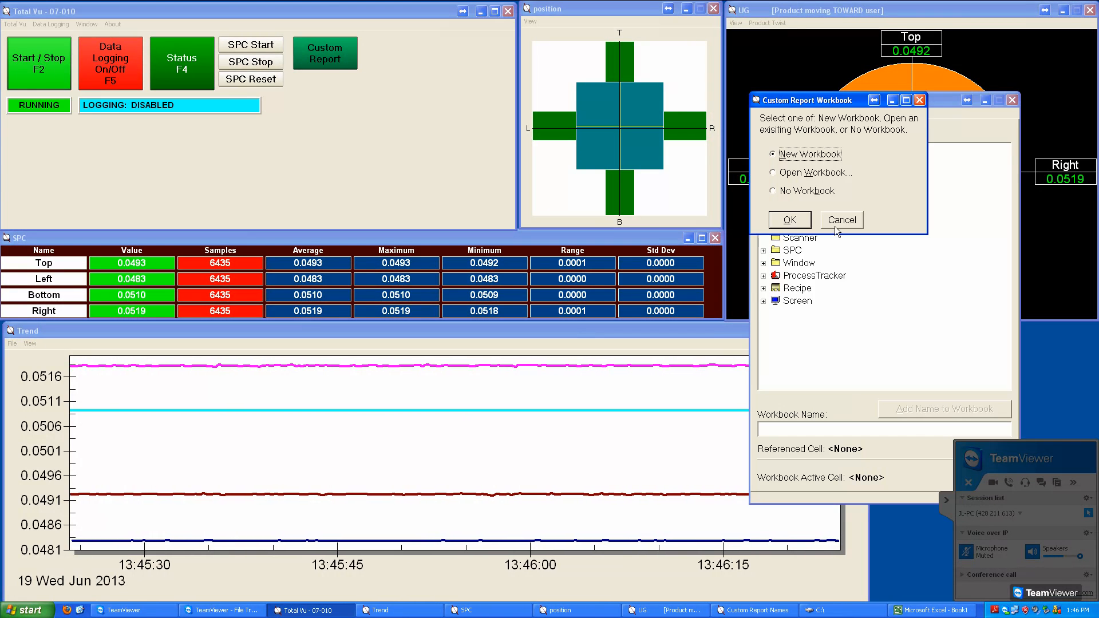
click(809, 173)
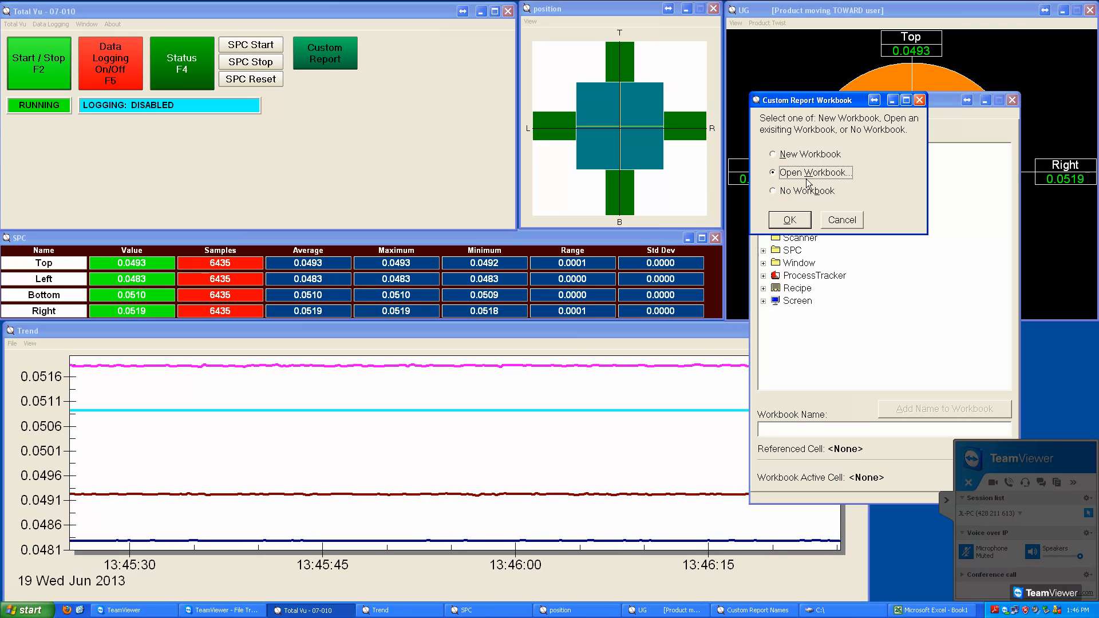
click(790, 221)
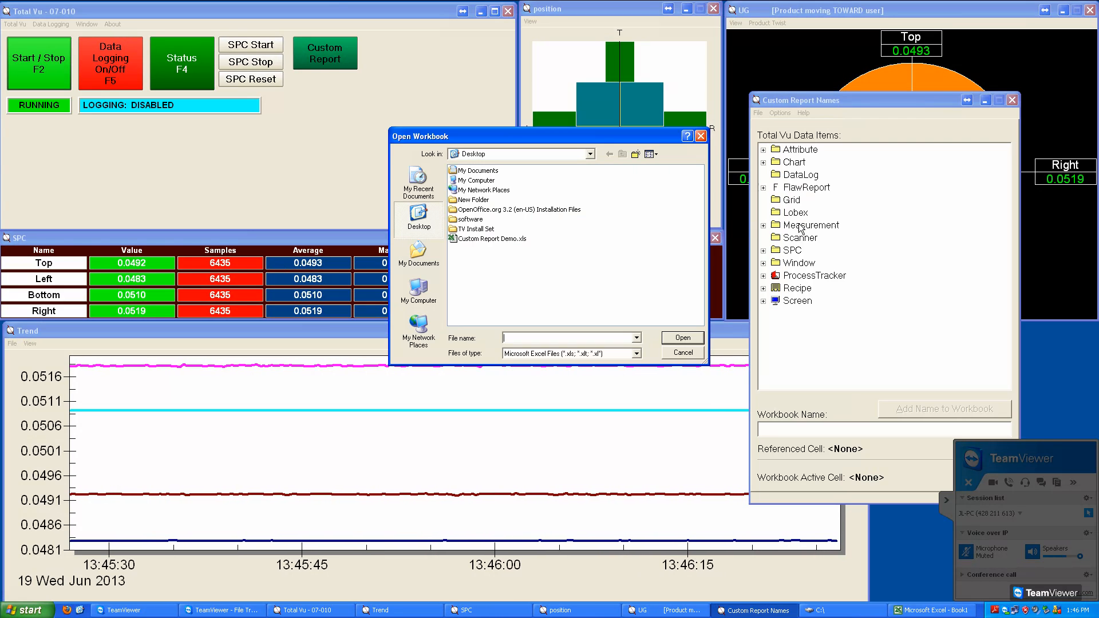
click(490, 246)
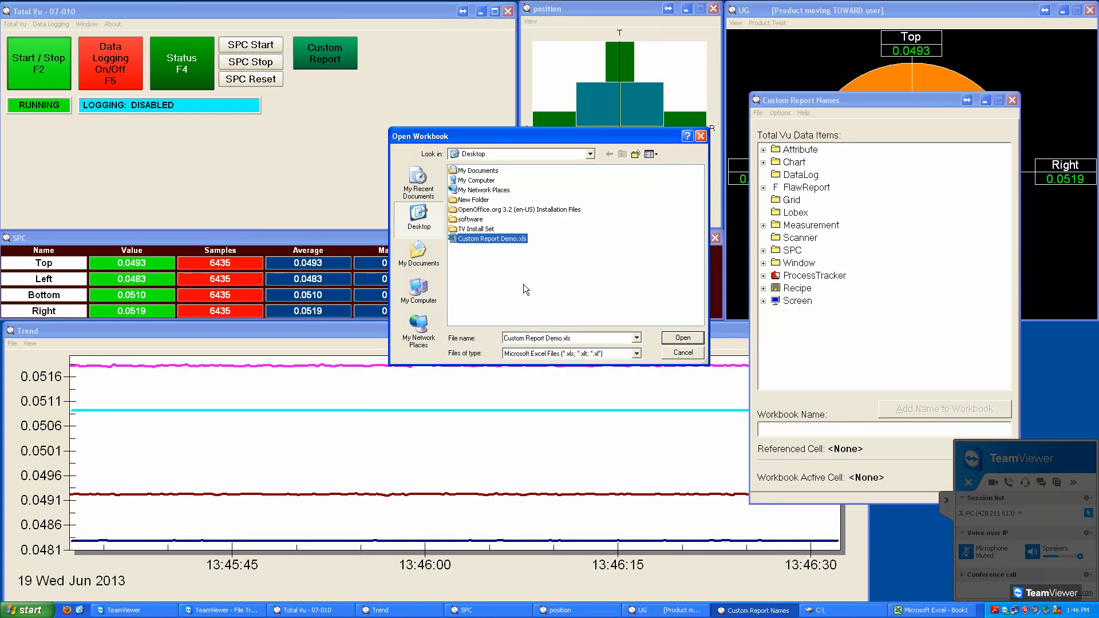
click(697, 339)
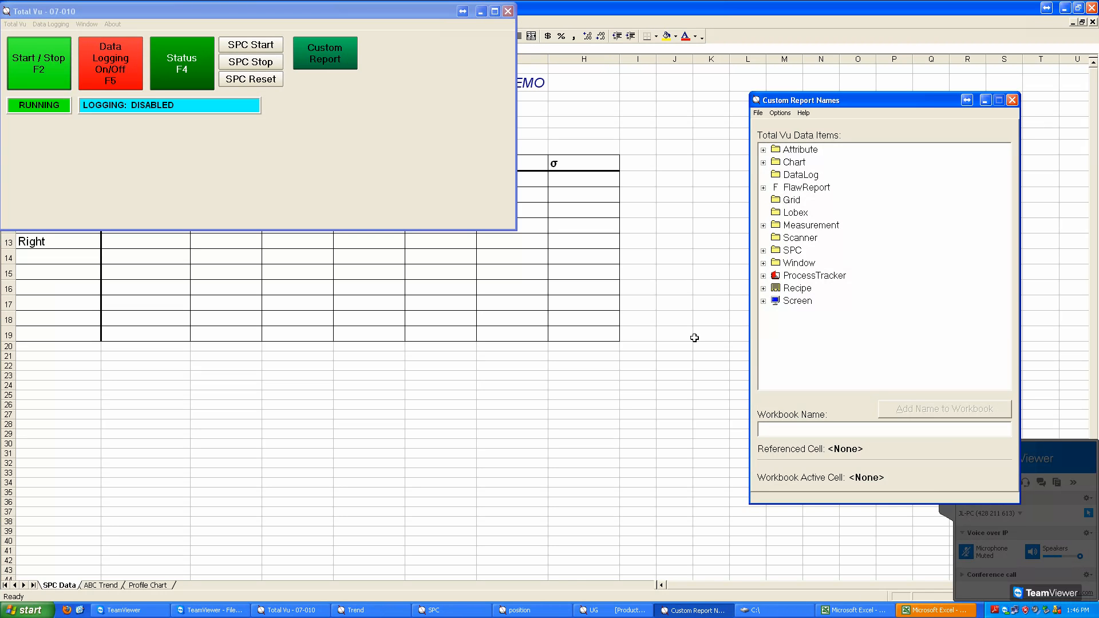
click(789, 18)
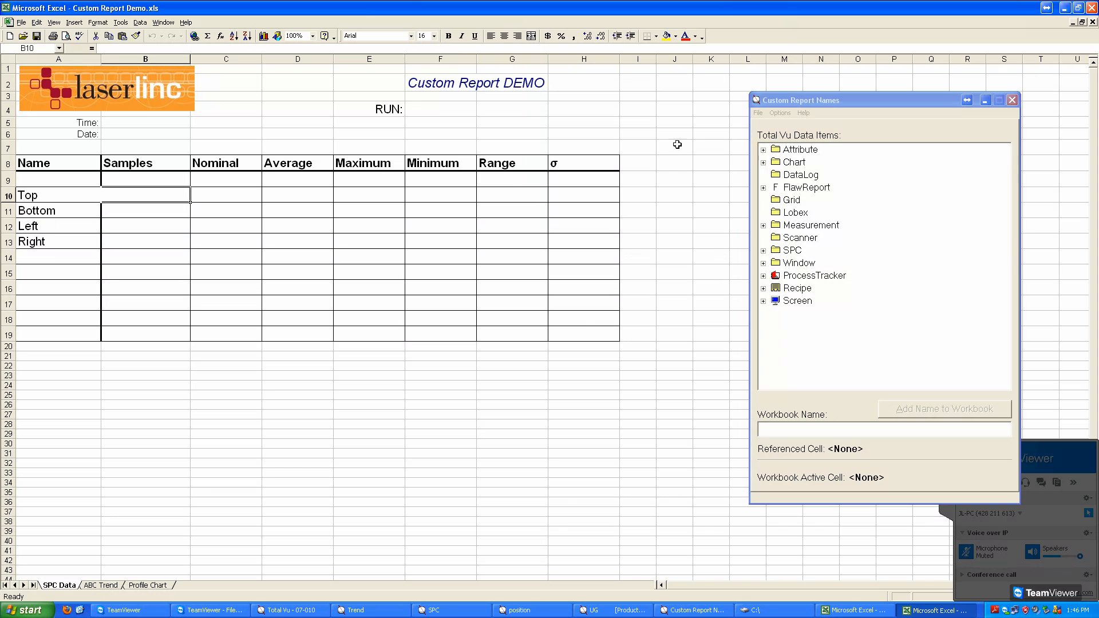
click(889, 107)
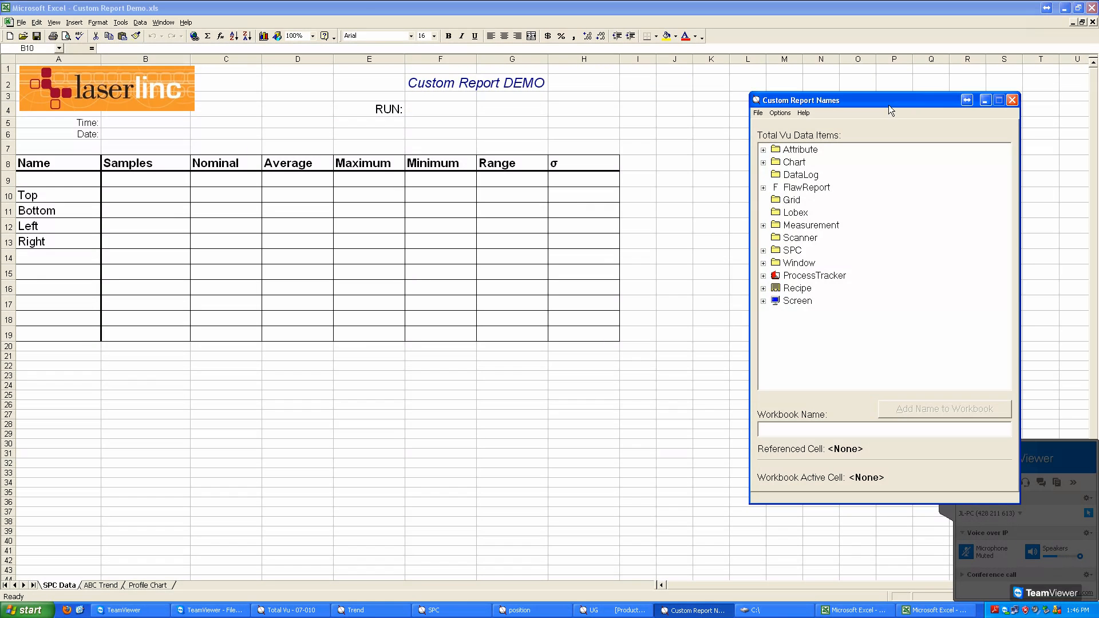
click(873, 15)
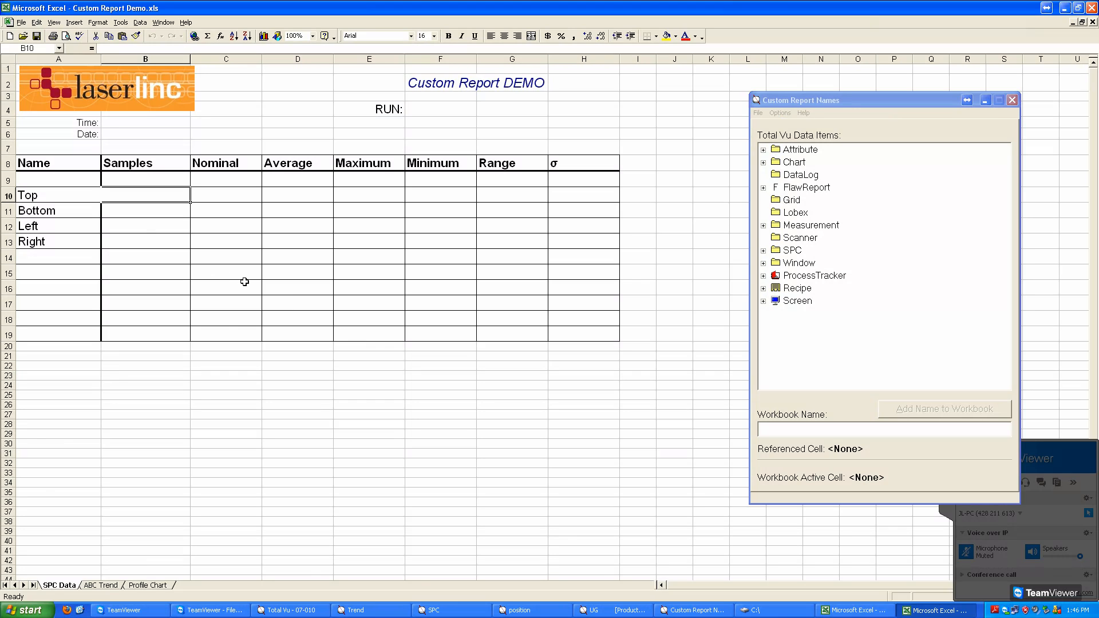
click(245, 279)
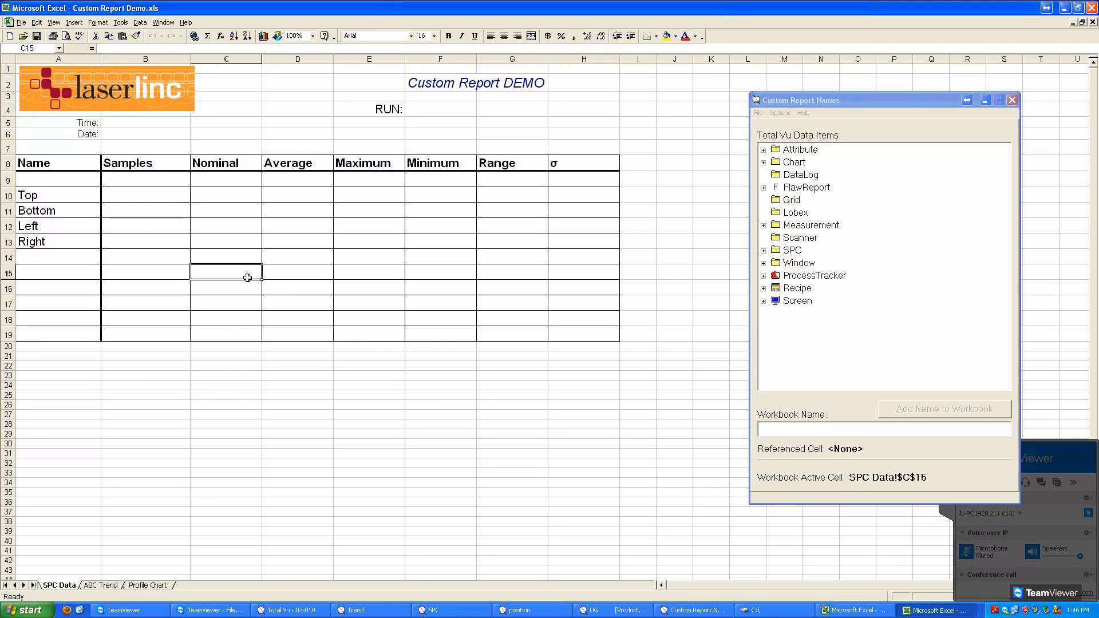
Step: Link cell B10 on the SPC Data sheet to the Samples data item of Top under Standard SPC
click(174, 209)
key(Up)
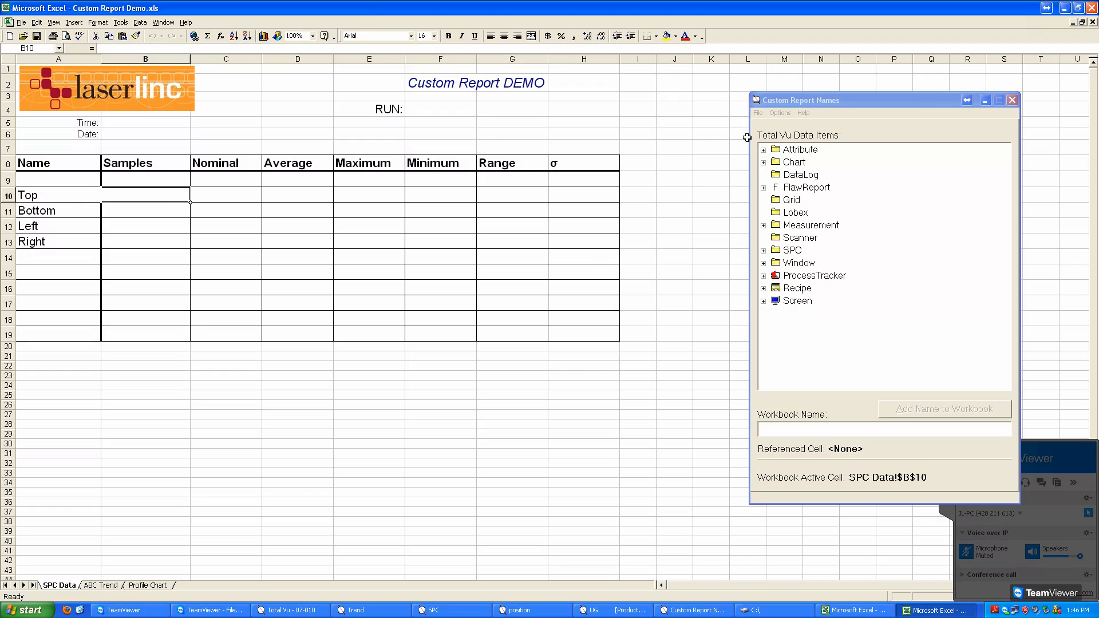
click(794, 107)
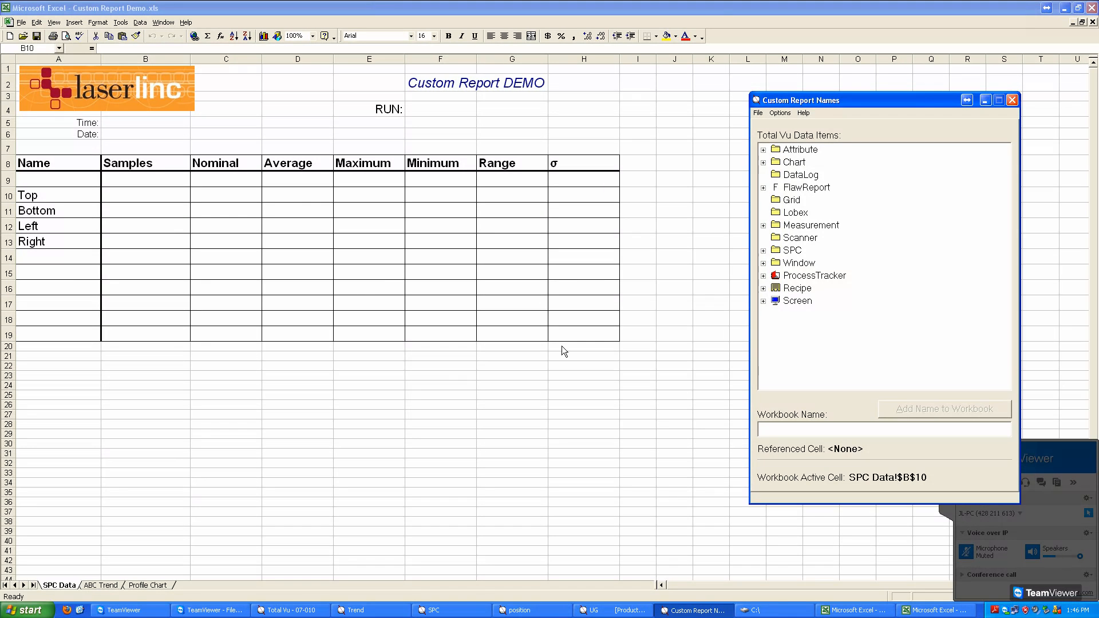
click(763, 251)
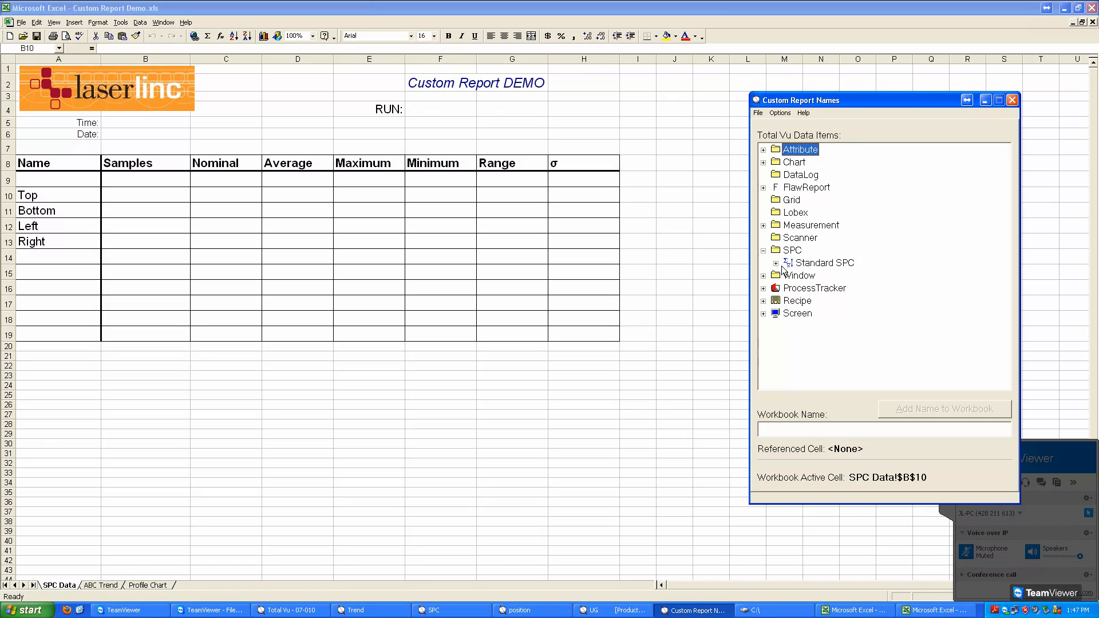
click(776, 263)
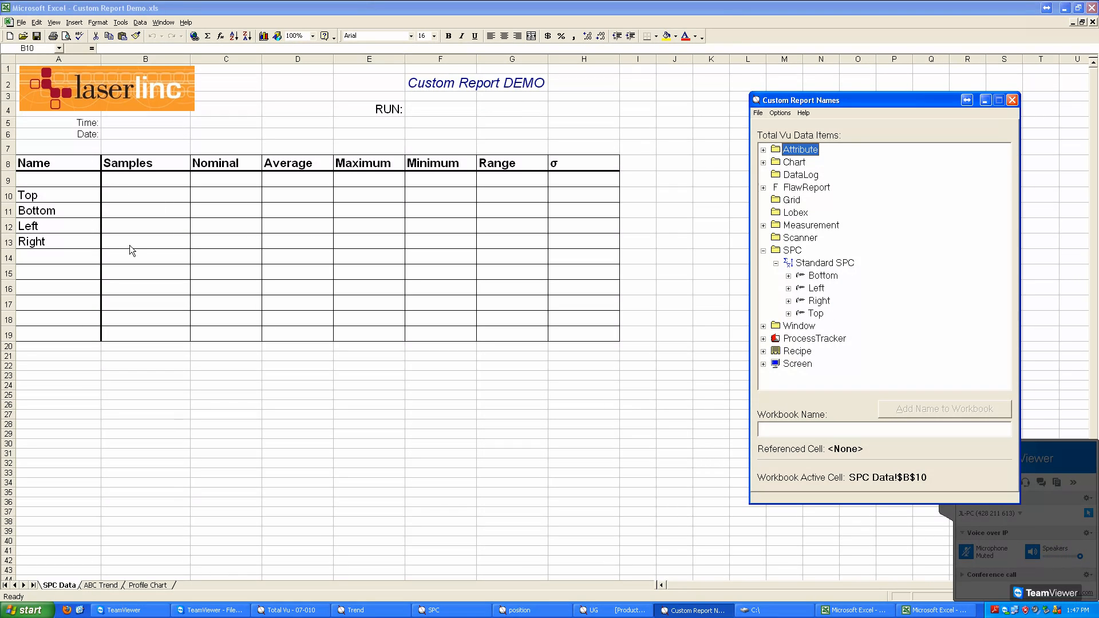
click(153, 198)
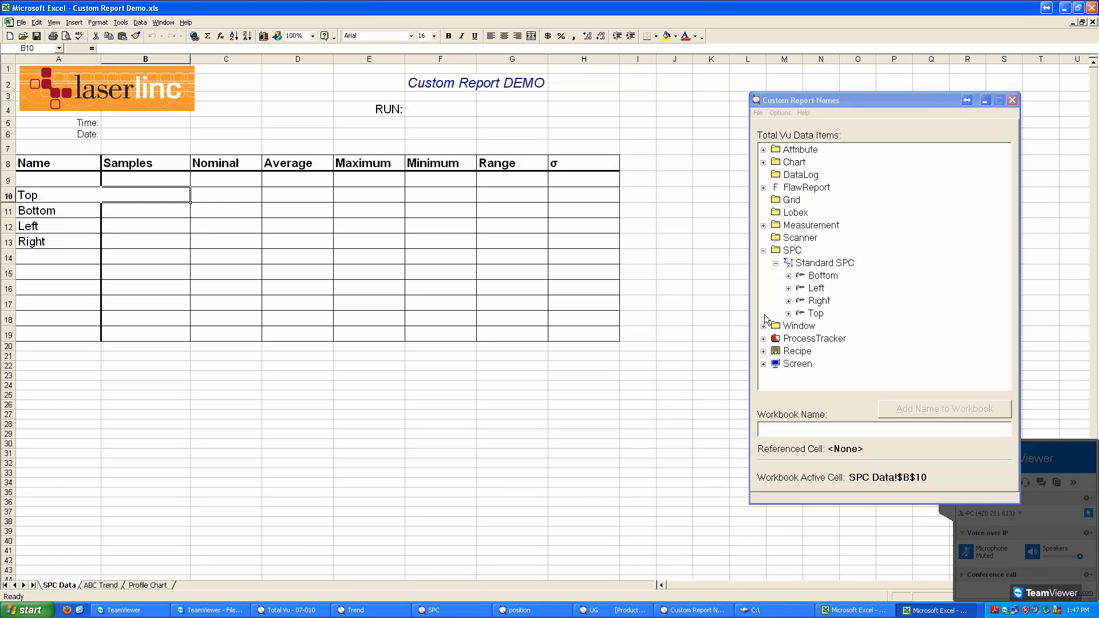
click(788, 313)
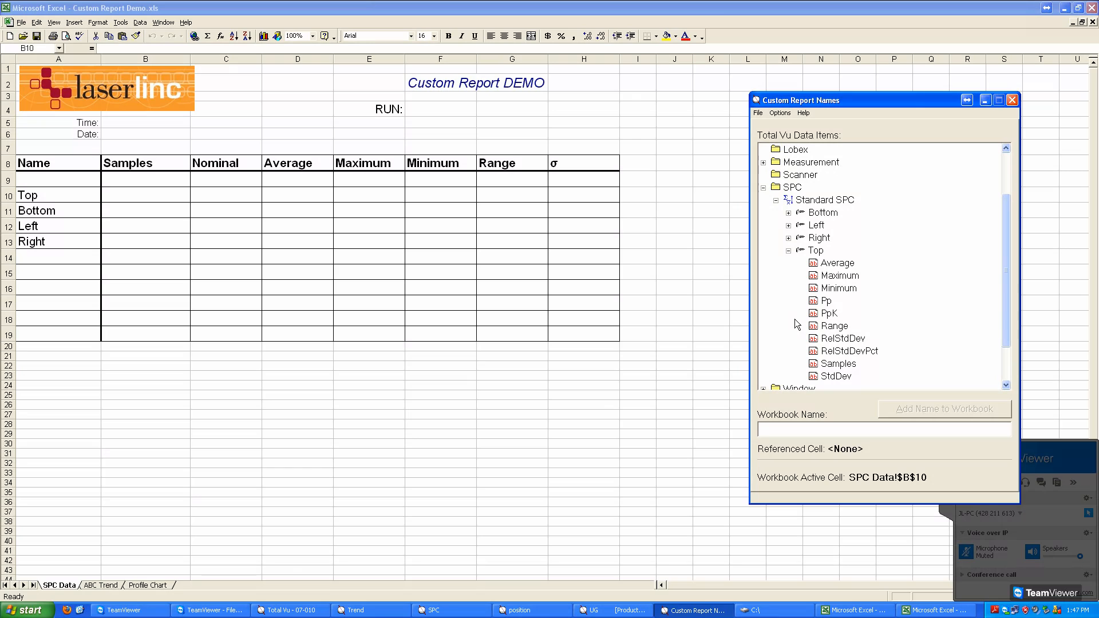
click(142, 200)
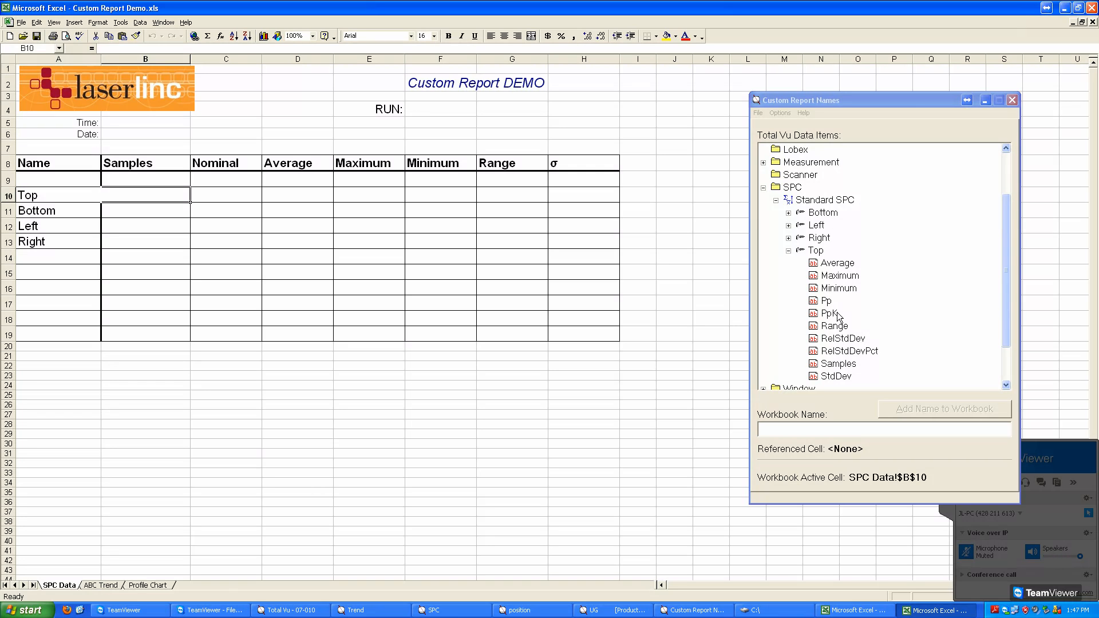
click(841, 366)
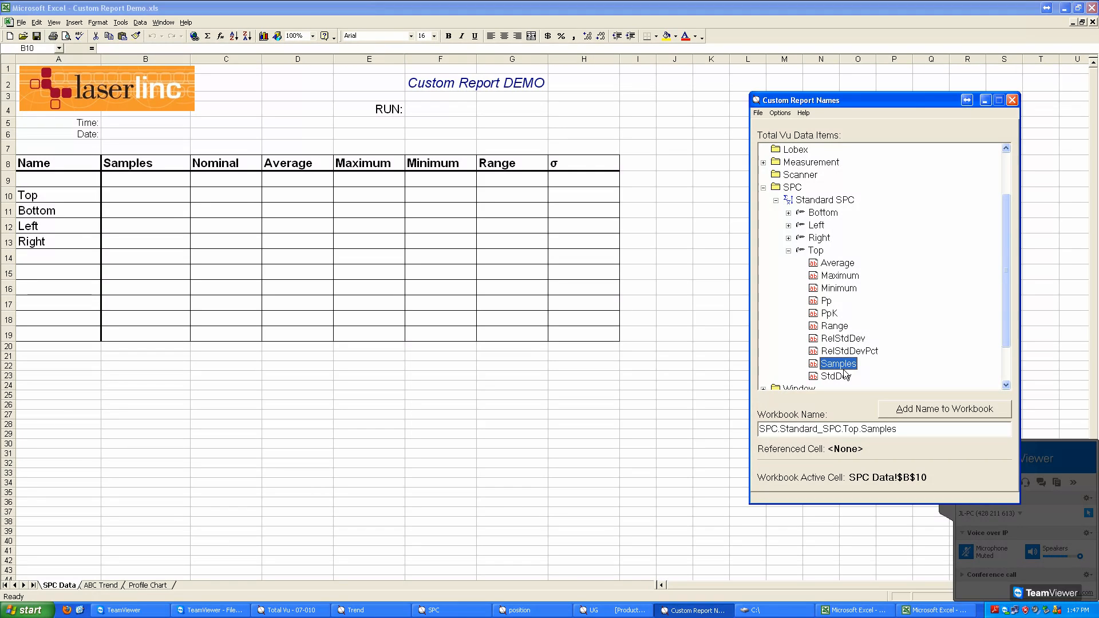
click(929, 413)
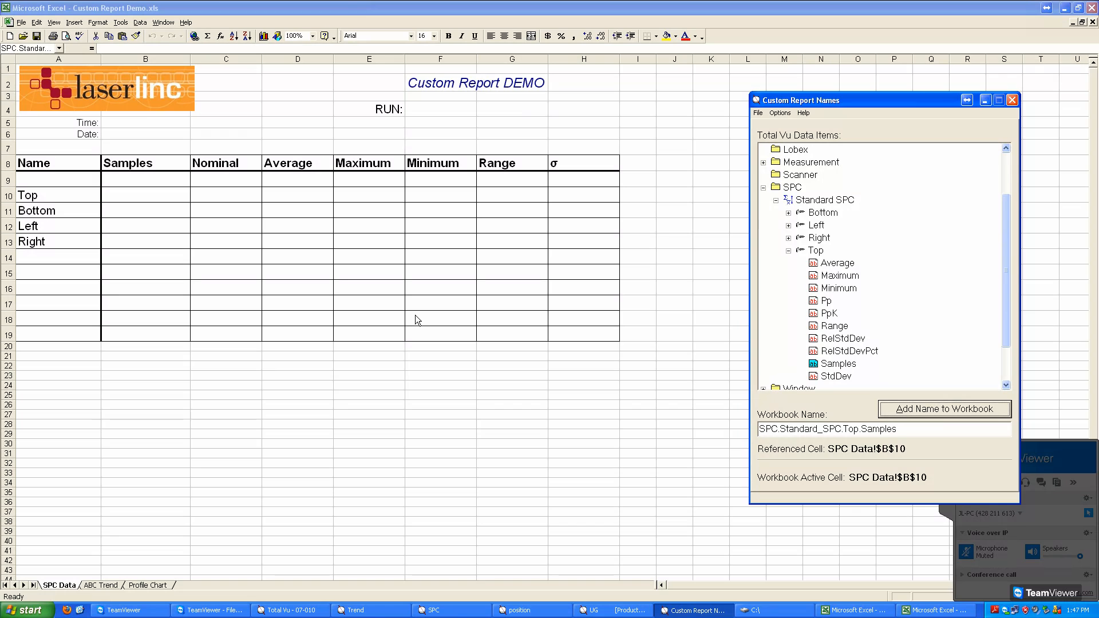
Step: Link cell D10 to the Average data item and E10 to the Maximum data item of Top under Standard SPC
click(311, 197)
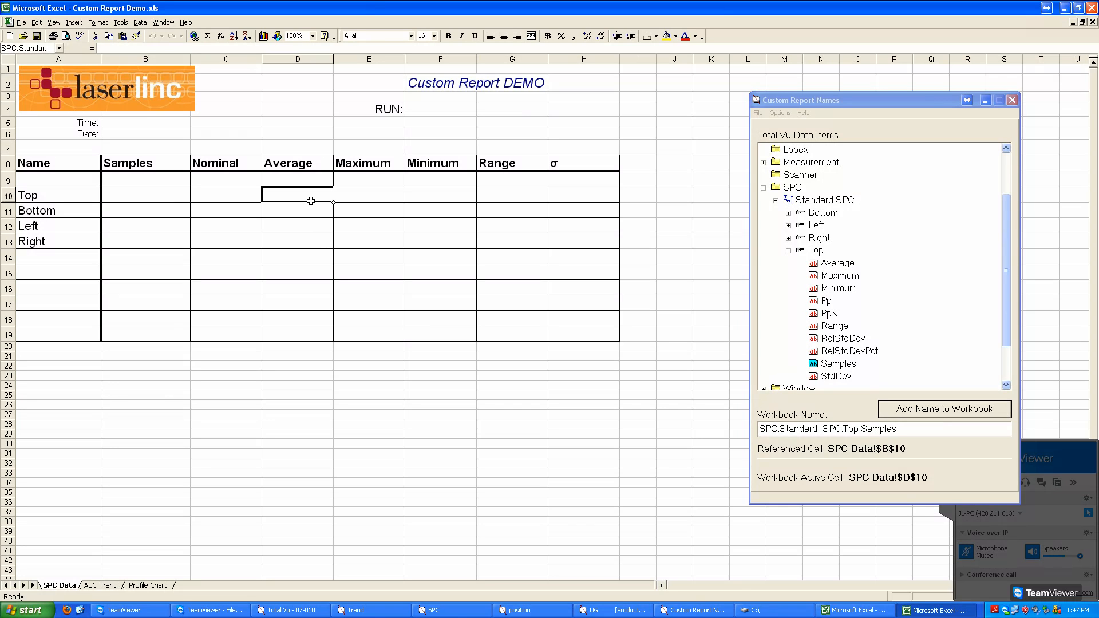
click(844, 266)
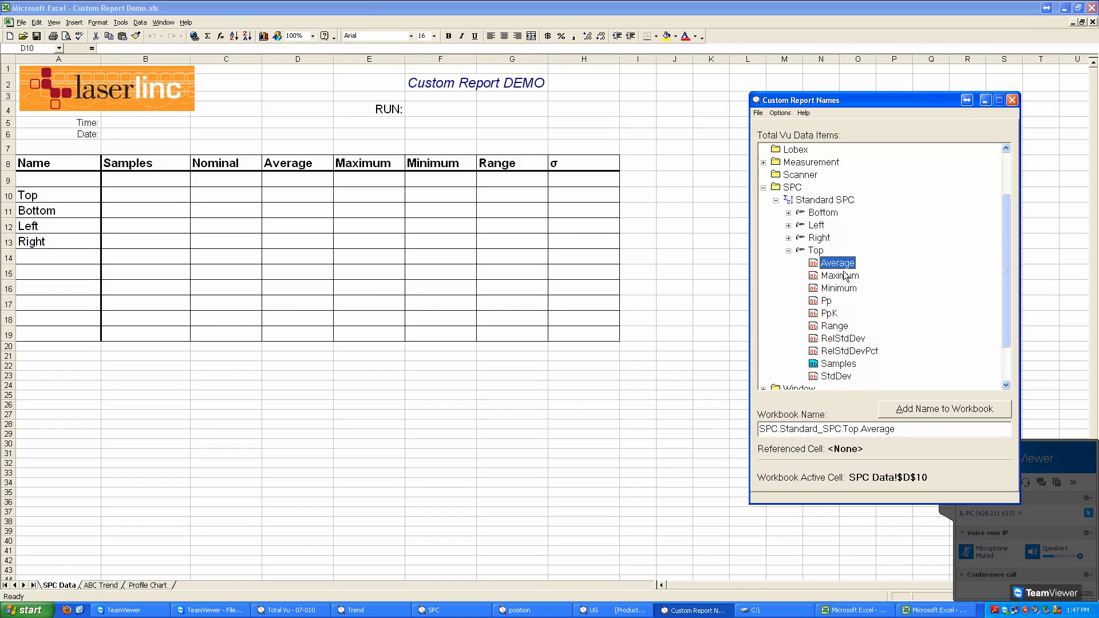
click(898, 414)
click(375, 199)
click(840, 275)
click(908, 414)
Step: Link cell F10 to the Minimum data item and G10 to the Range data item of Top under Standard SPC
click(461, 200)
click(838, 288)
click(944, 409)
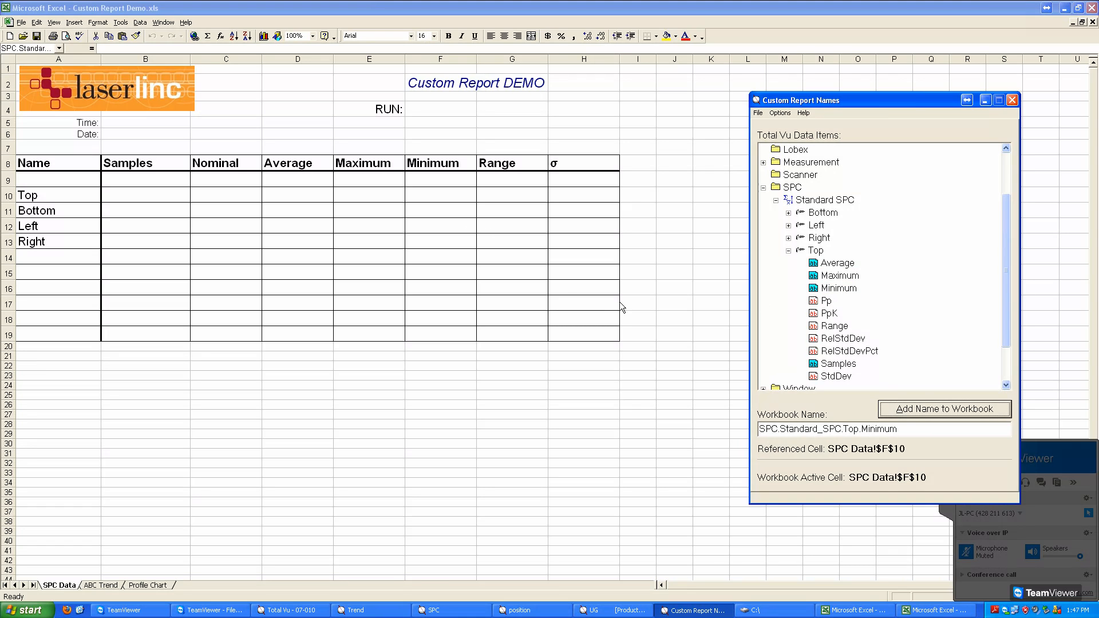
click(522, 202)
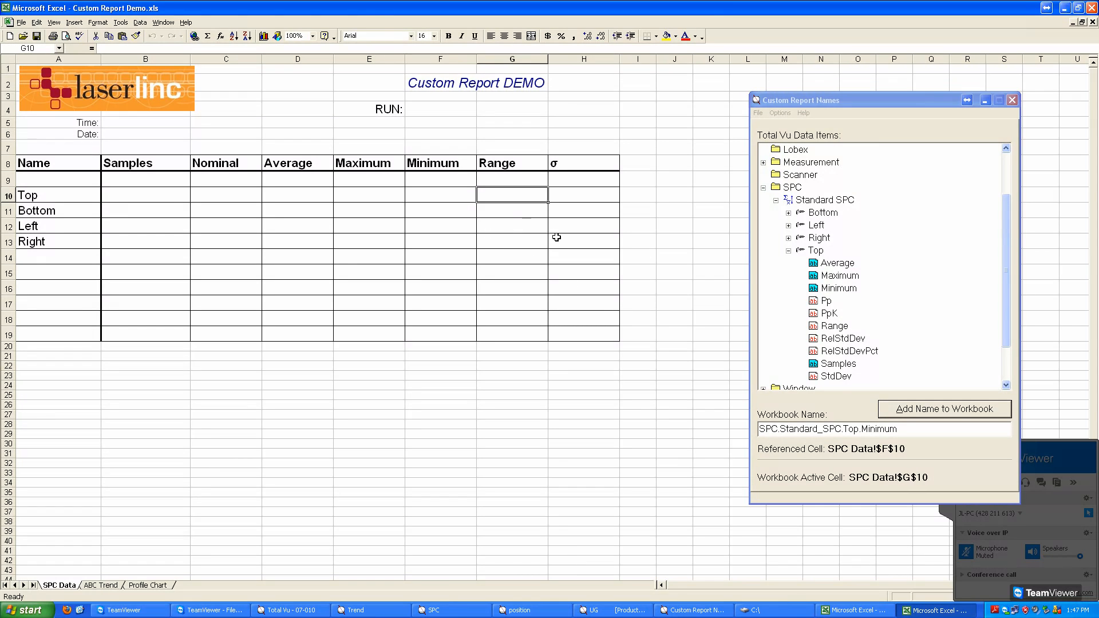
click(835, 326)
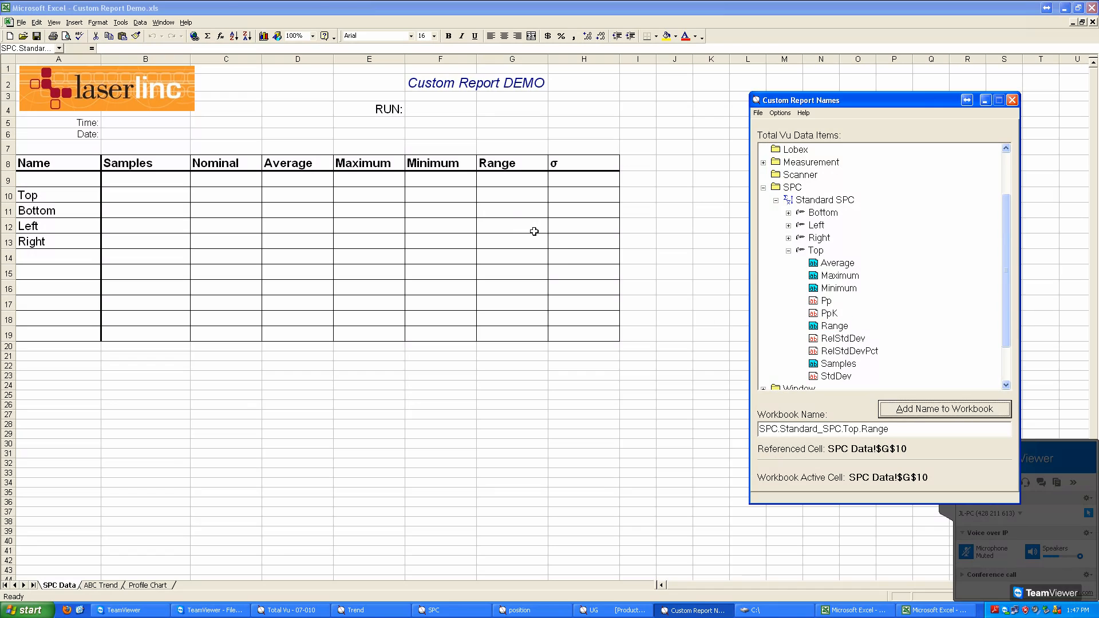
Step: Link cell H10 in the σ column to the StdDev data item of Top under Standard SPC
click(564, 199)
click(836, 376)
click(918, 409)
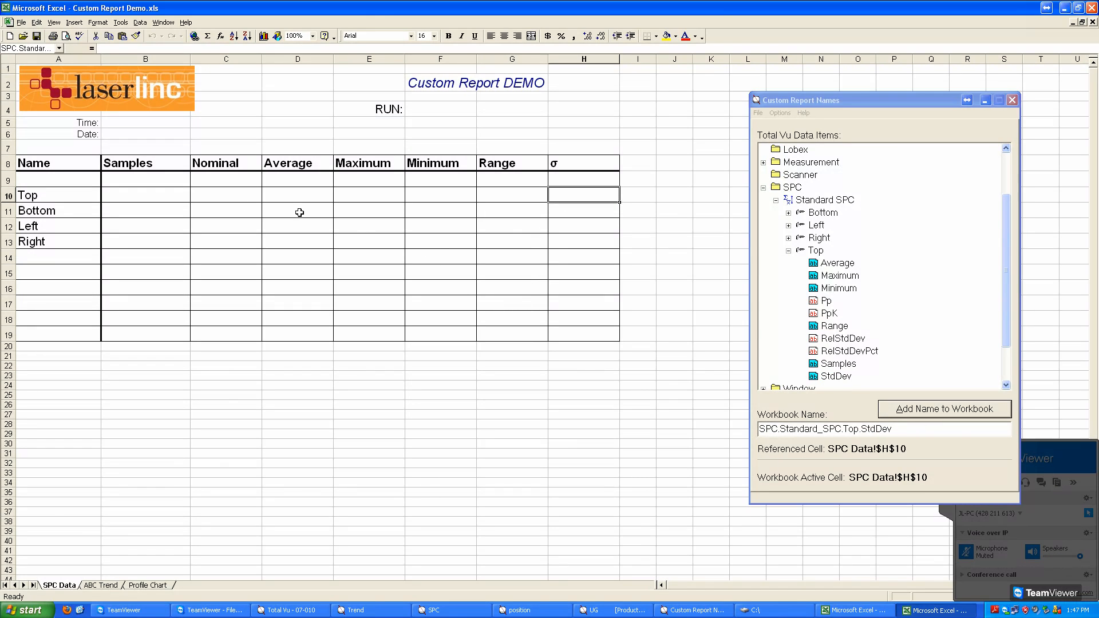
Step: Link cell C10 to the Nominal data item in the Specs of the Top measurement
click(216, 198)
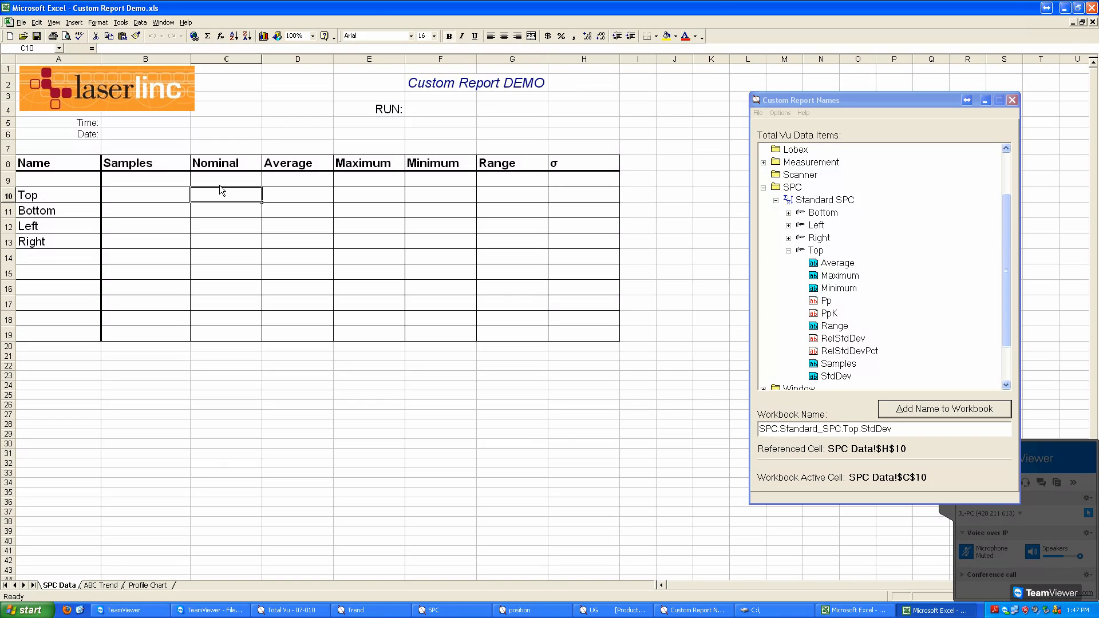
click(773, 199)
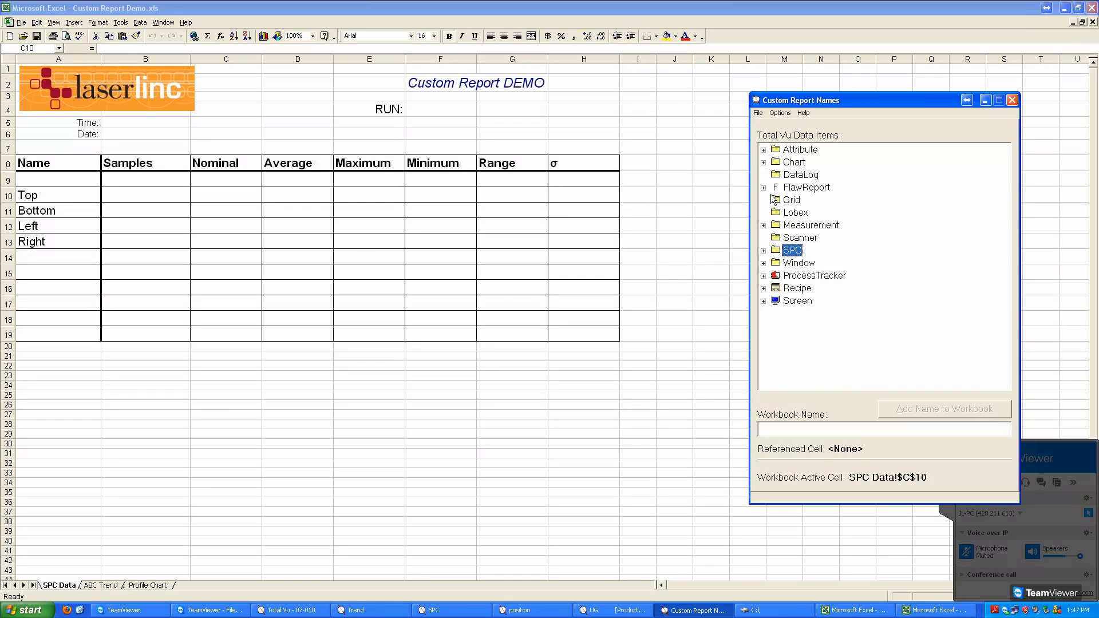
click(766, 226)
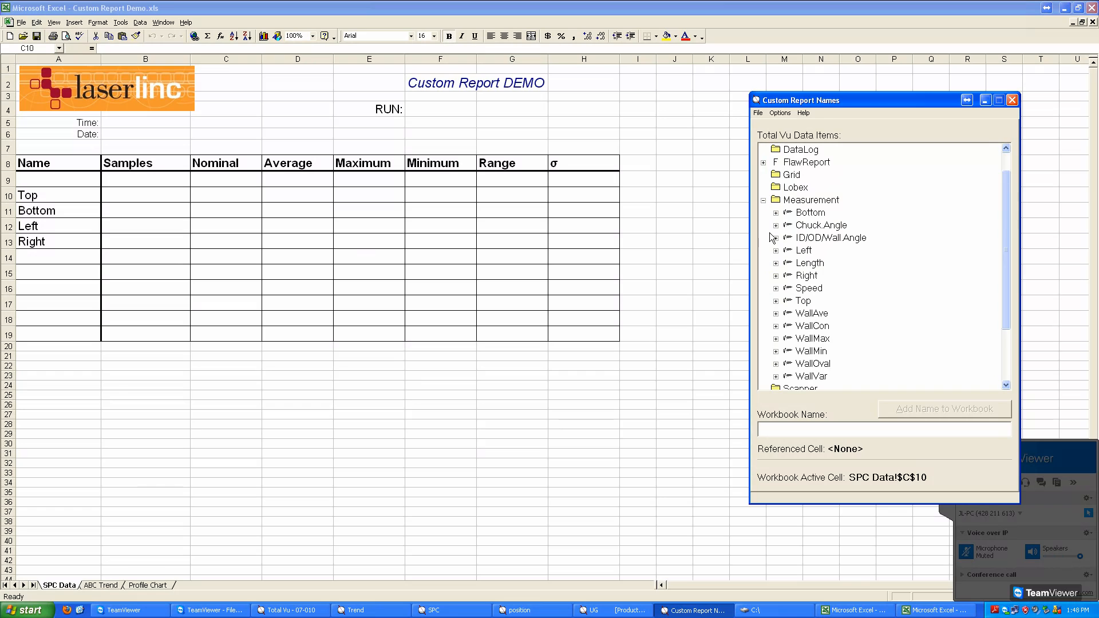
click(777, 301)
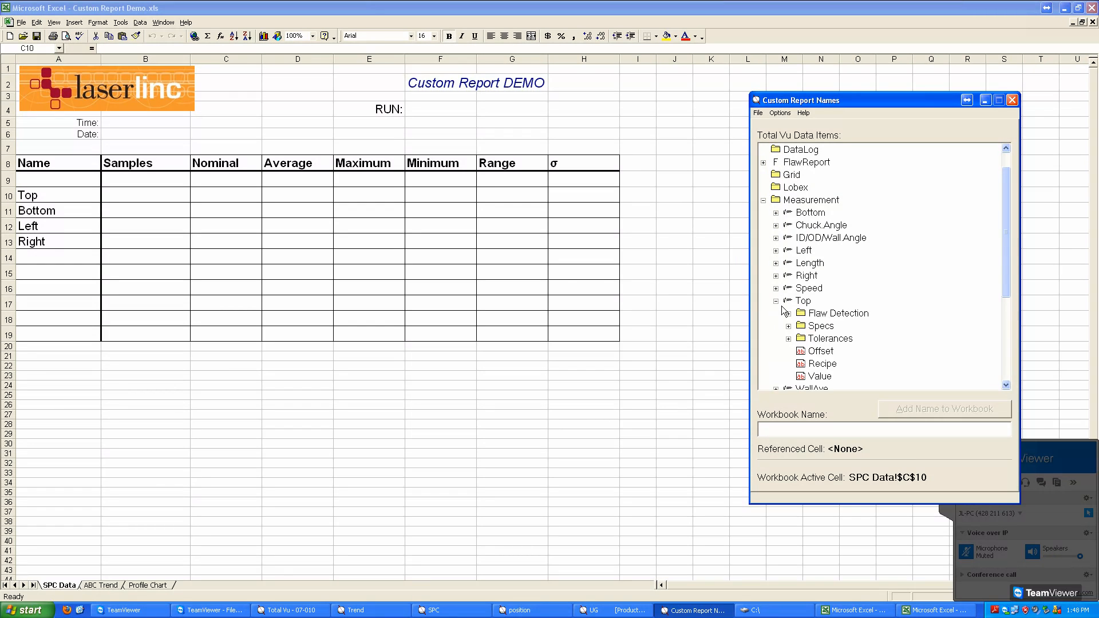
click(788, 326)
click(835, 338)
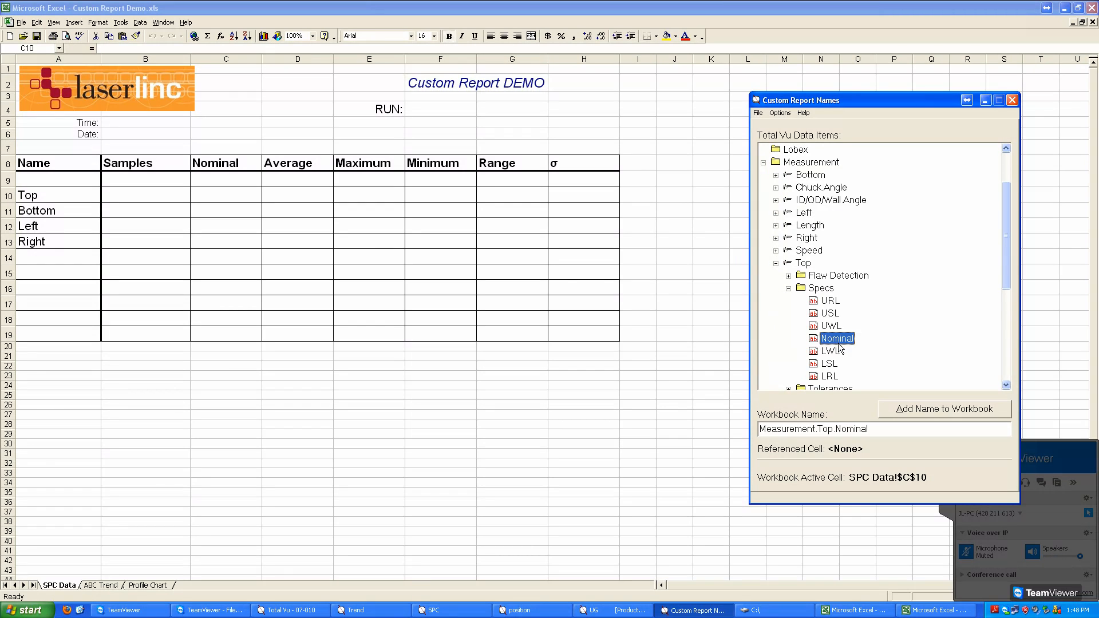
click(930, 417)
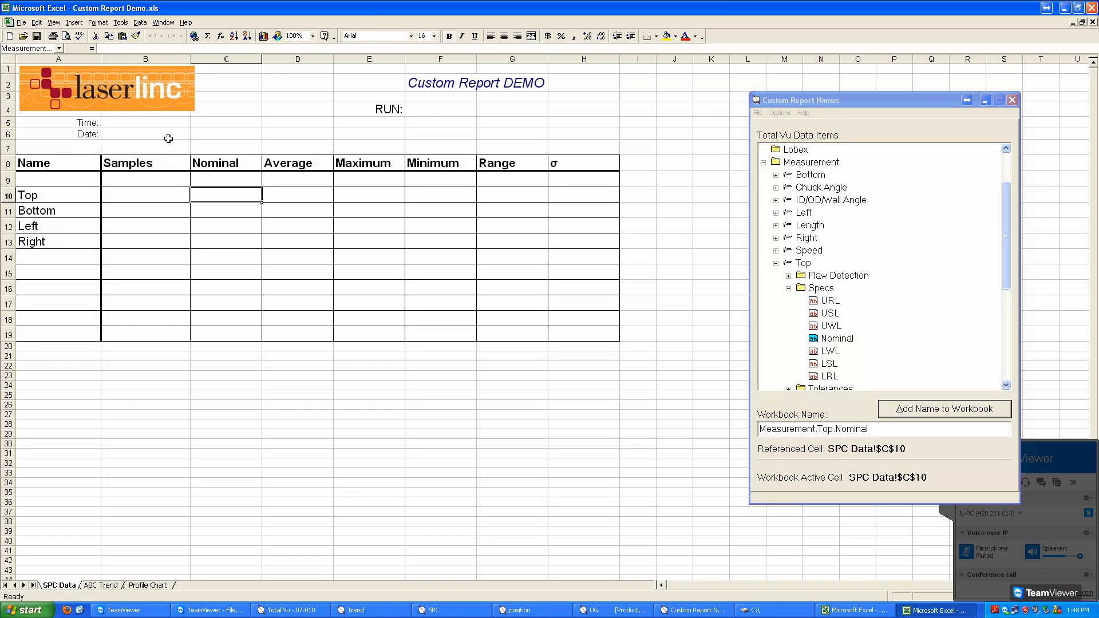
Step: Link cell B5 beside the Time label to the Value item of the Time attribute
click(157, 125)
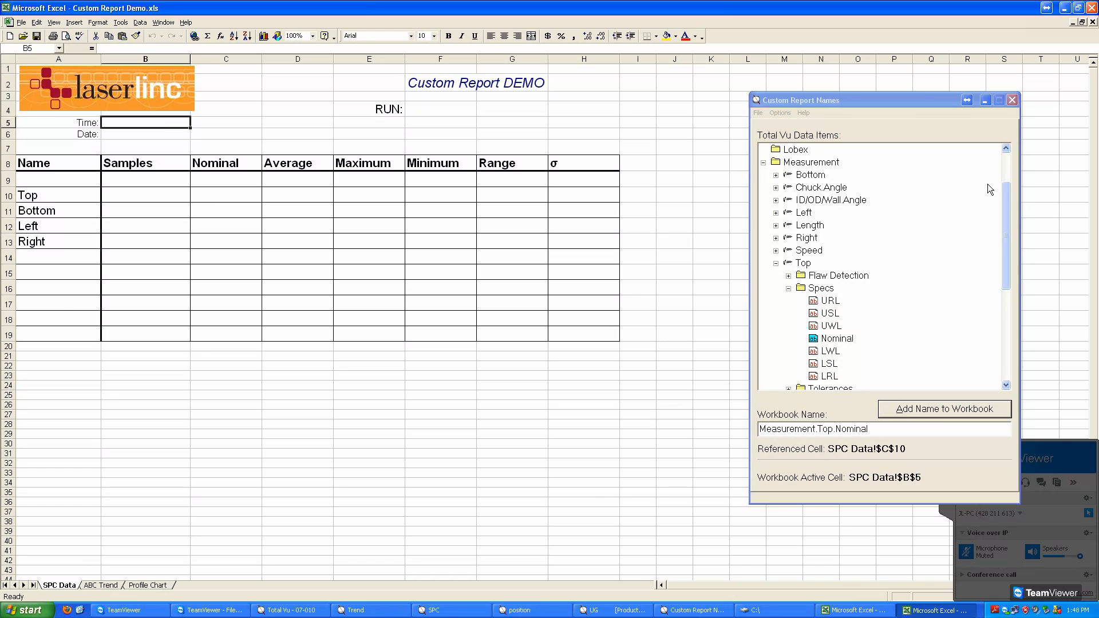
click(1006, 174)
click(762, 150)
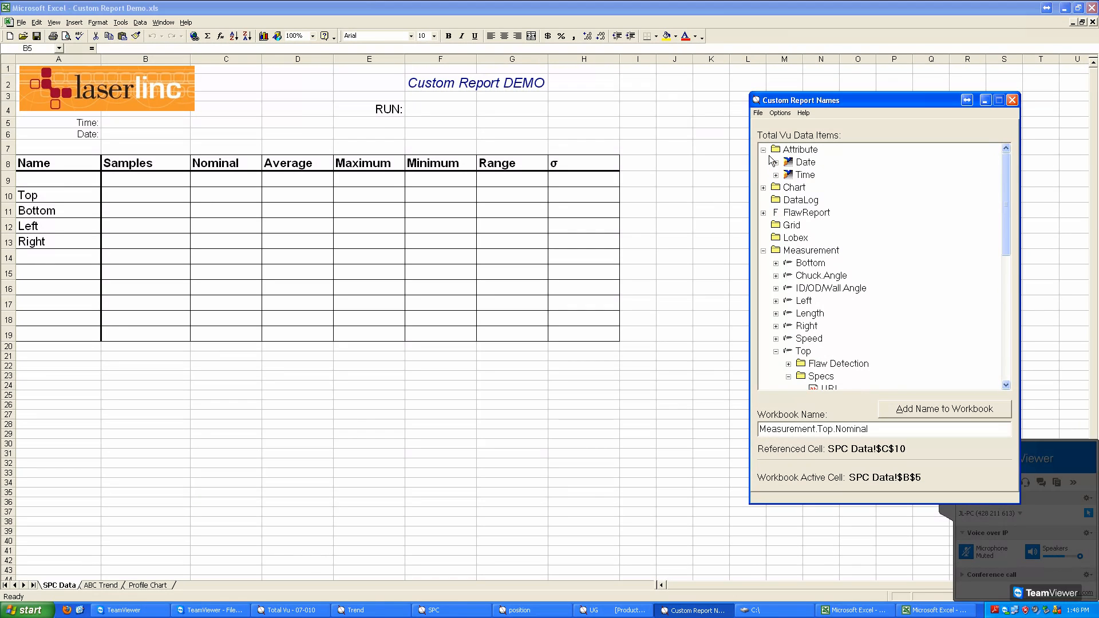
click(776, 175)
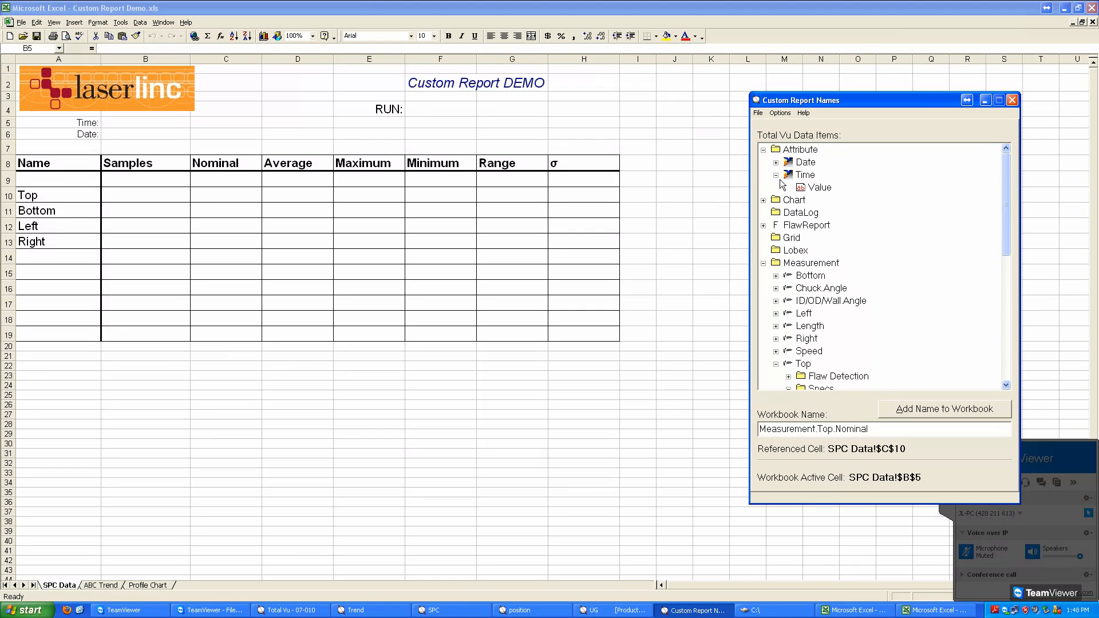
click(816, 189)
click(944, 409)
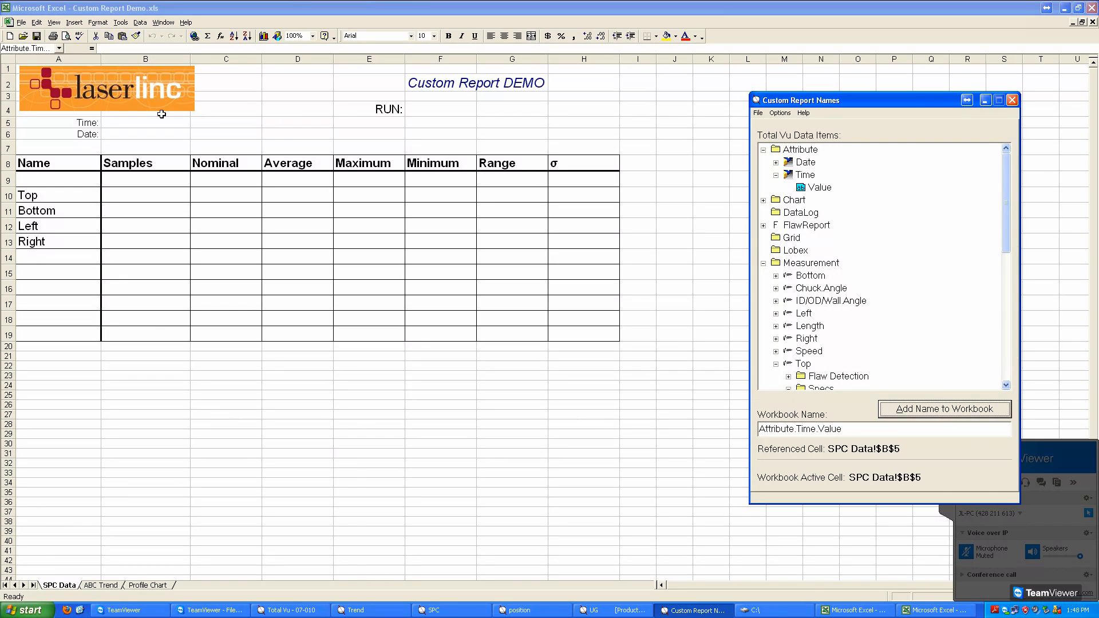
Step: Link cell B6 beside the Date label to the Value item of the Date attribute
click(160, 122)
click(159, 137)
click(776, 162)
click(818, 174)
click(933, 408)
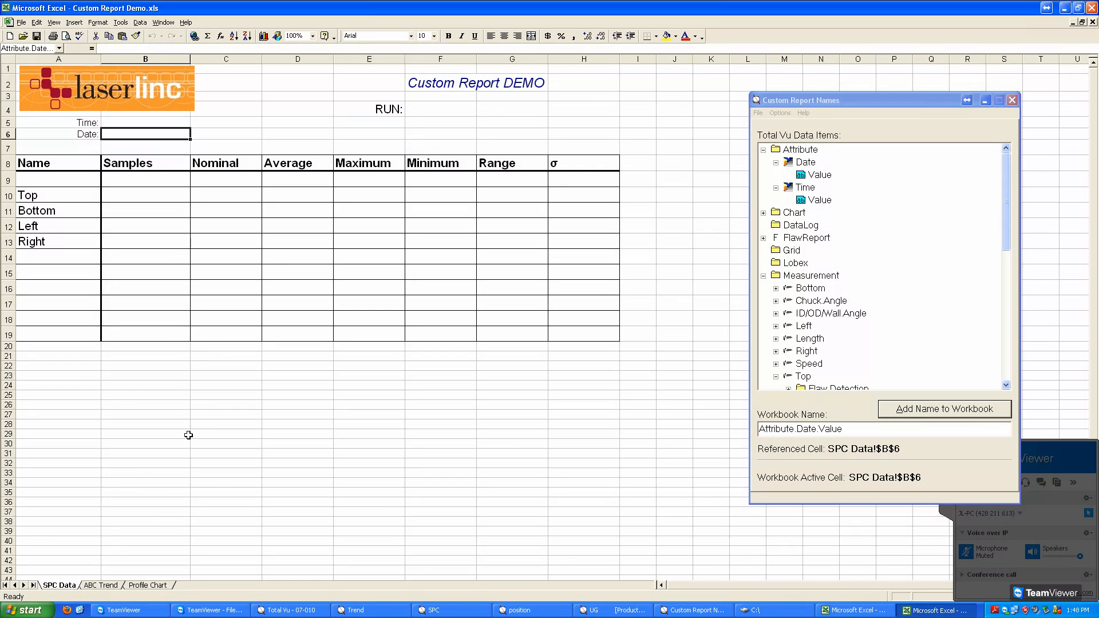
Step: Link the range A1:S23 on the ABC Trend sheet to the Import data item of the Trend chart
click(107, 586)
drag(42, 70, 681, 286)
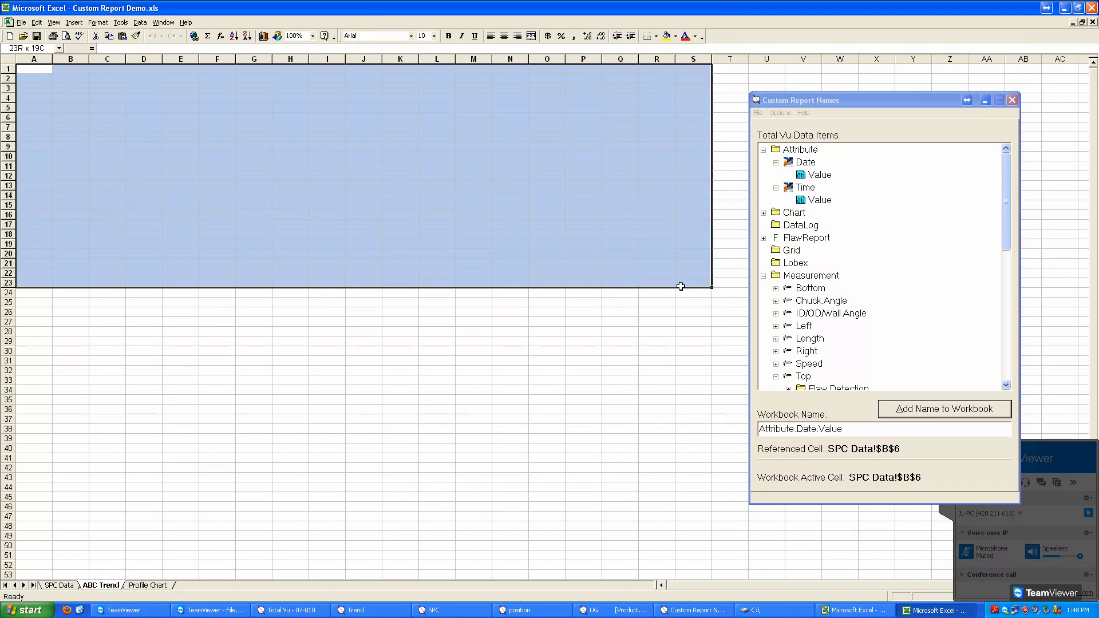
drag(681, 286, 681, 286)
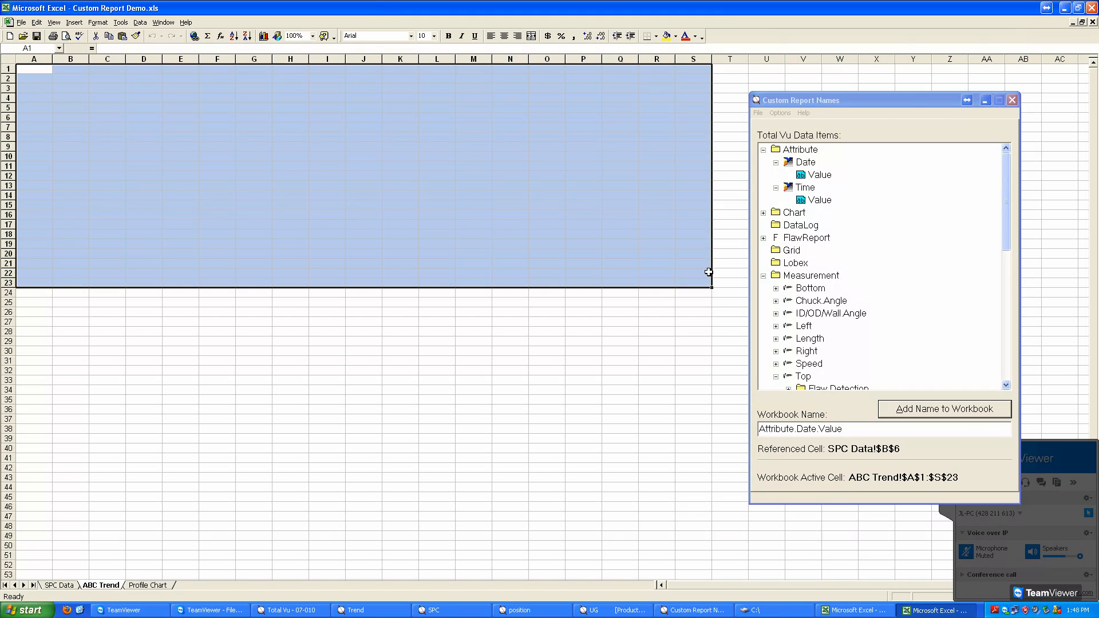
click(763, 212)
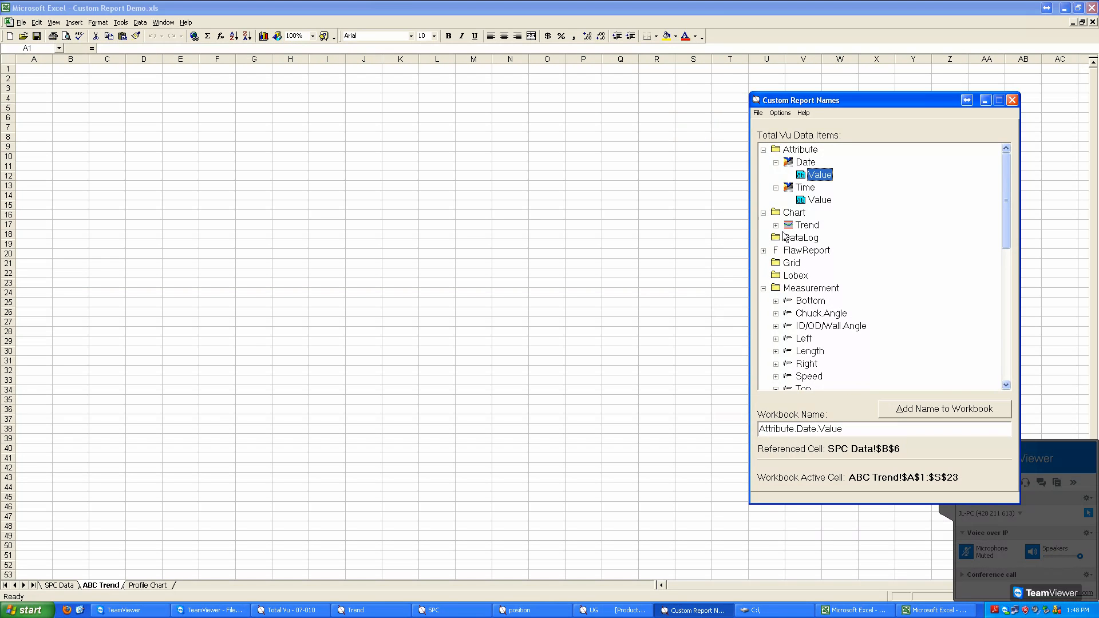
click(776, 225)
click(831, 241)
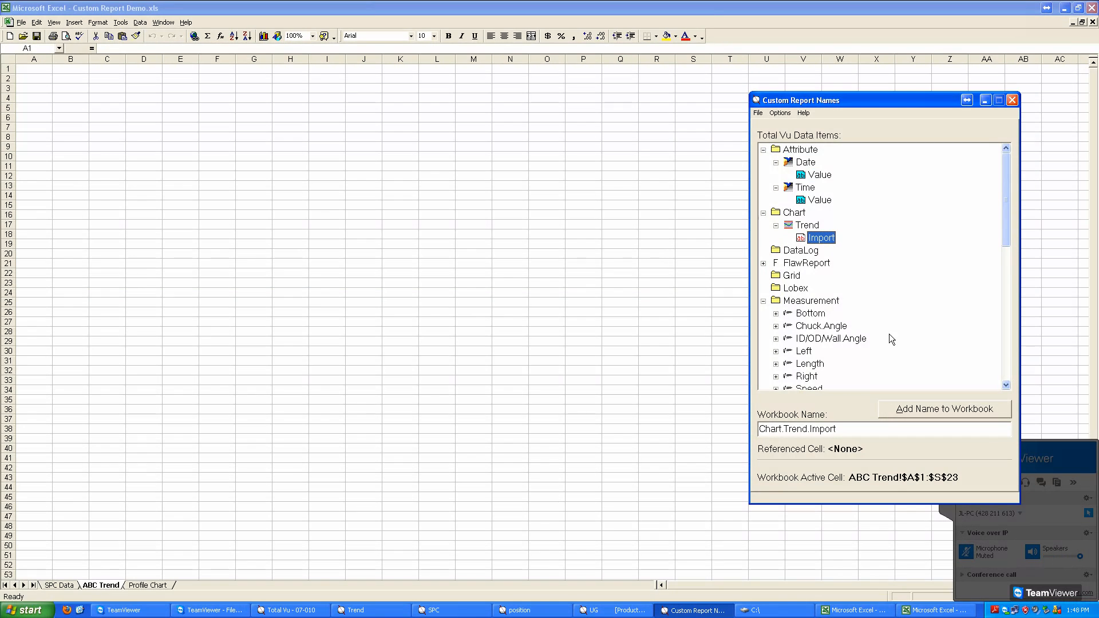
click(922, 413)
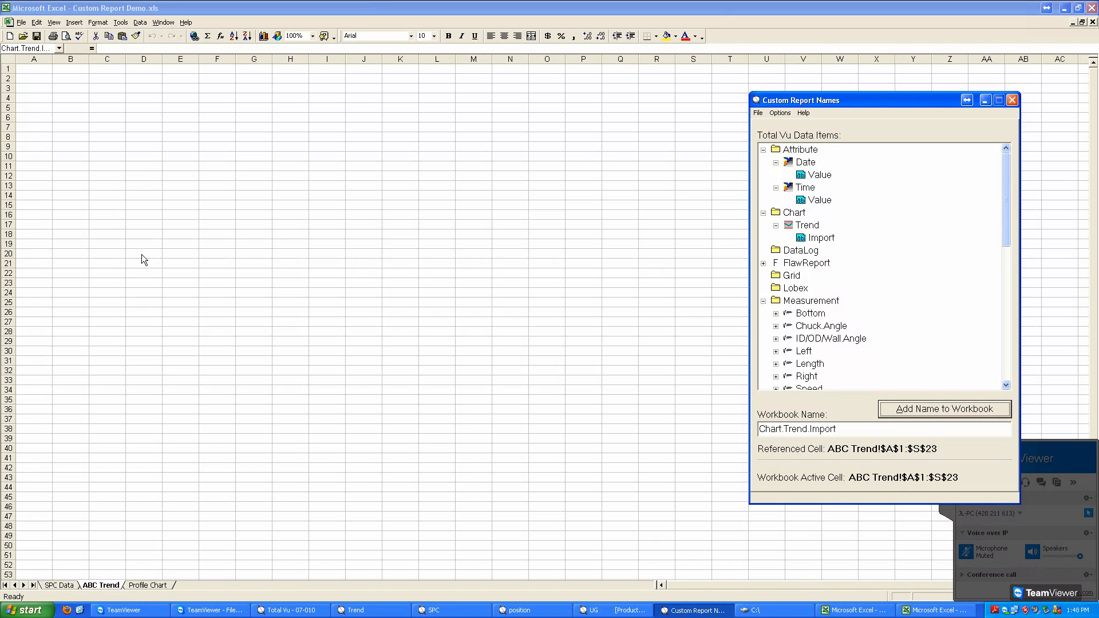
Step: Save the workbook with the SPC Data sheet active and close the Custom Report Names window
click(67, 597)
click(67, 589)
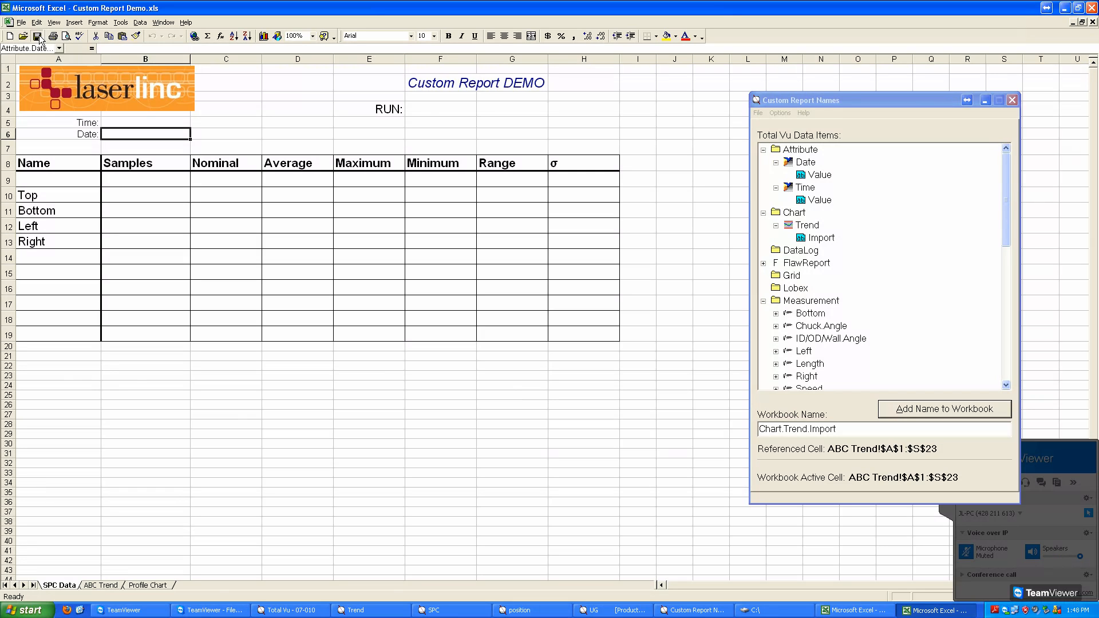
click(878, 104)
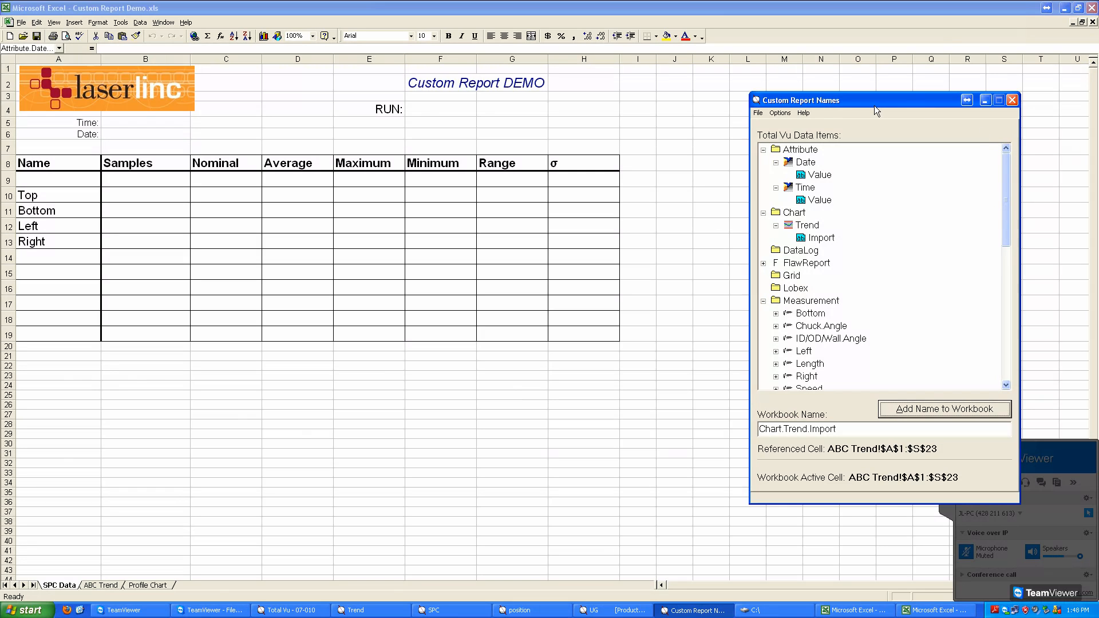
click(1011, 100)
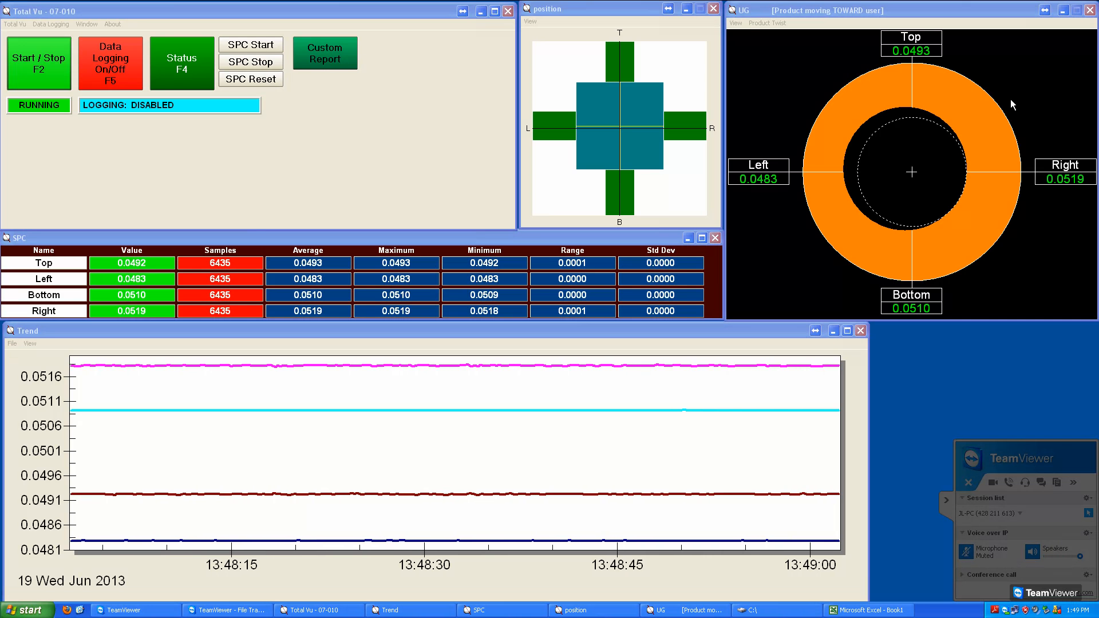
Step: Add a new action of the type Report: Generate Custom in the Total Vu configuration
click(353, 143)
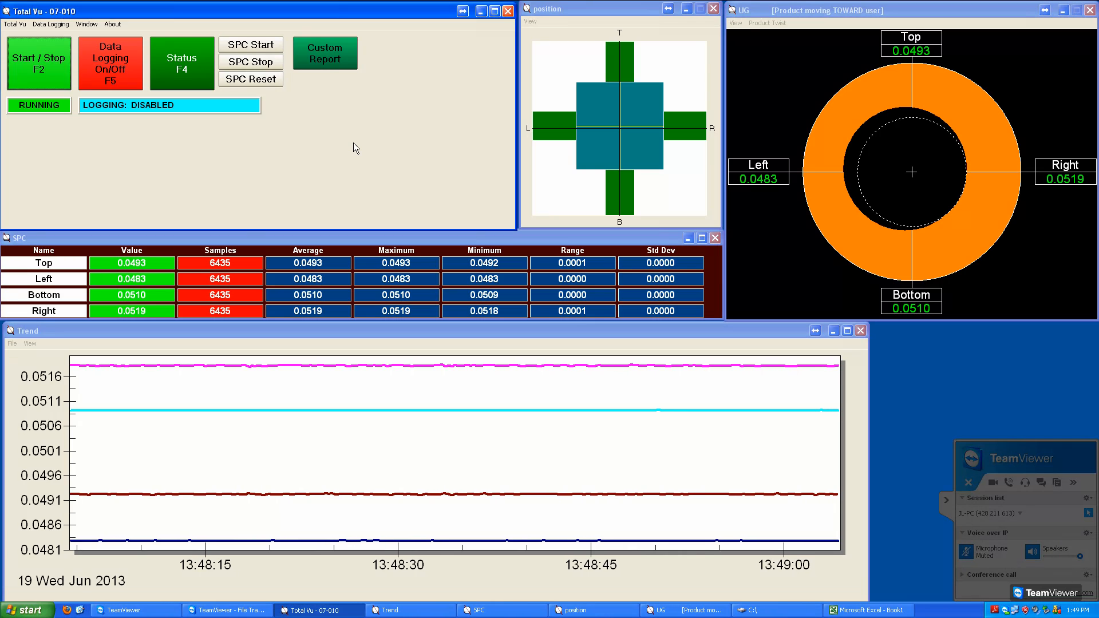
key(F3)
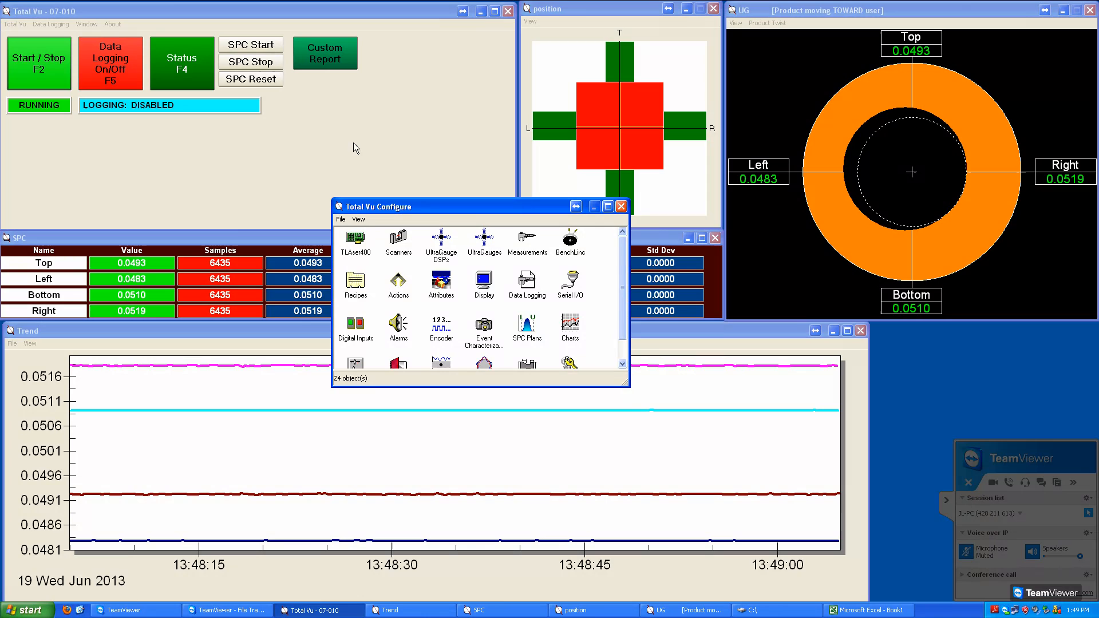
double_click(402, 294)
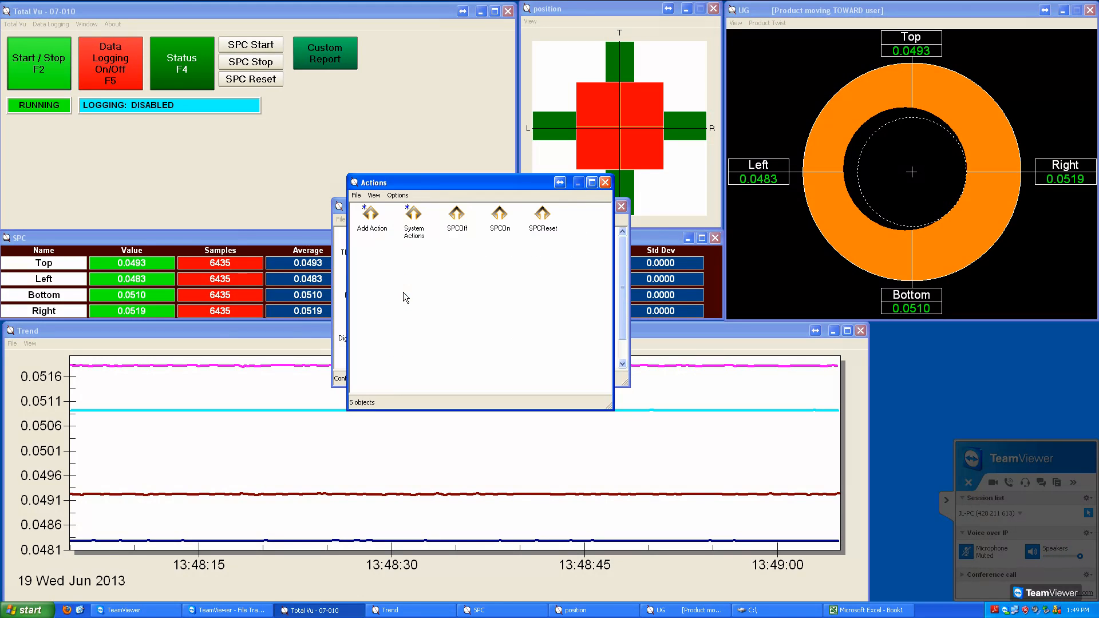
double_click(377, 227)
click(376, 271)
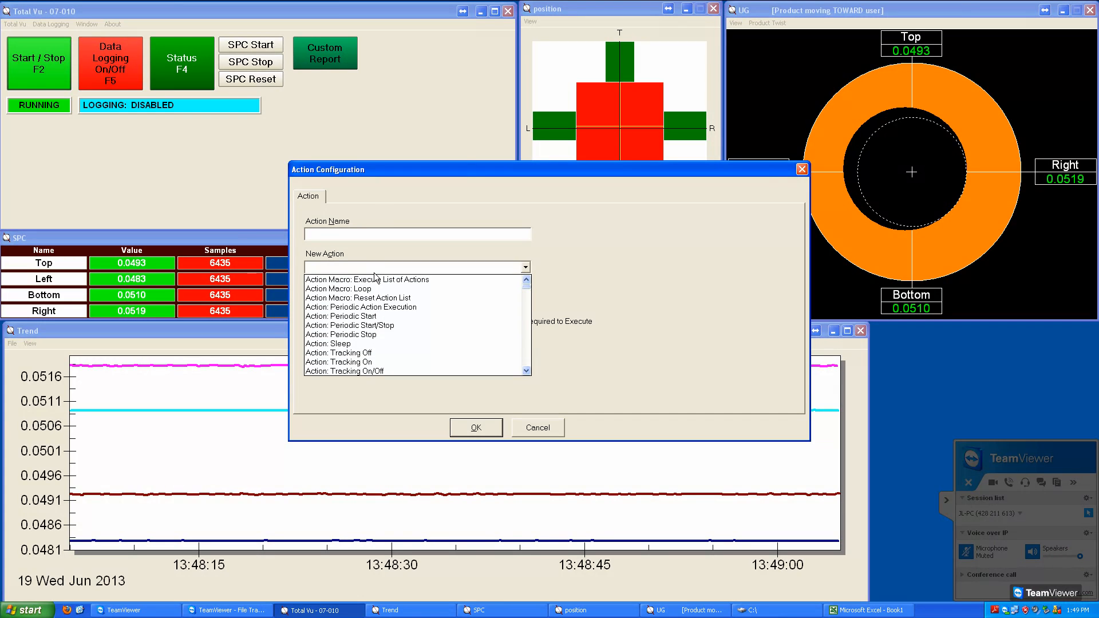
key(r)
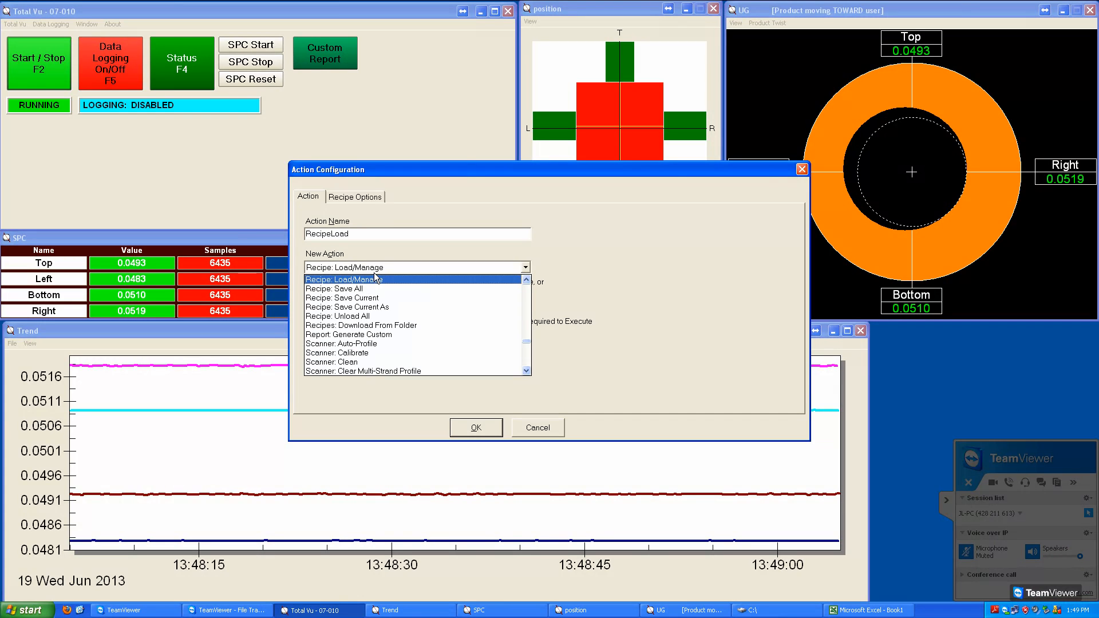
click(350, 337)
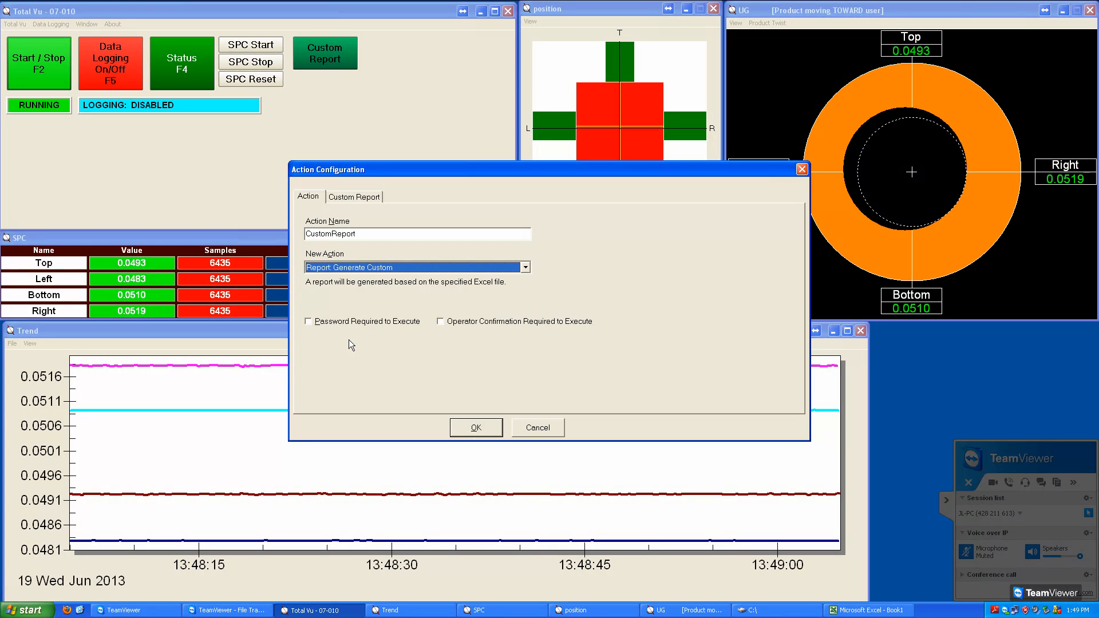
click(369, 237)
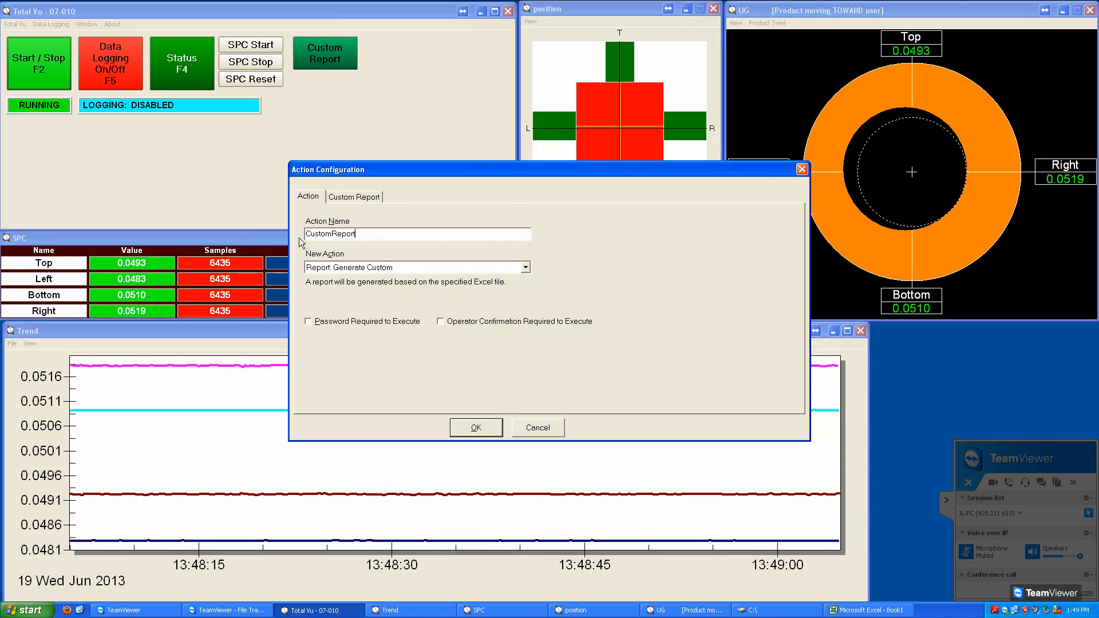
Step: Set the report's Excel file to Custom Report Demo.xls on the Desktop and enable saving the report to a file
click(359, 198)
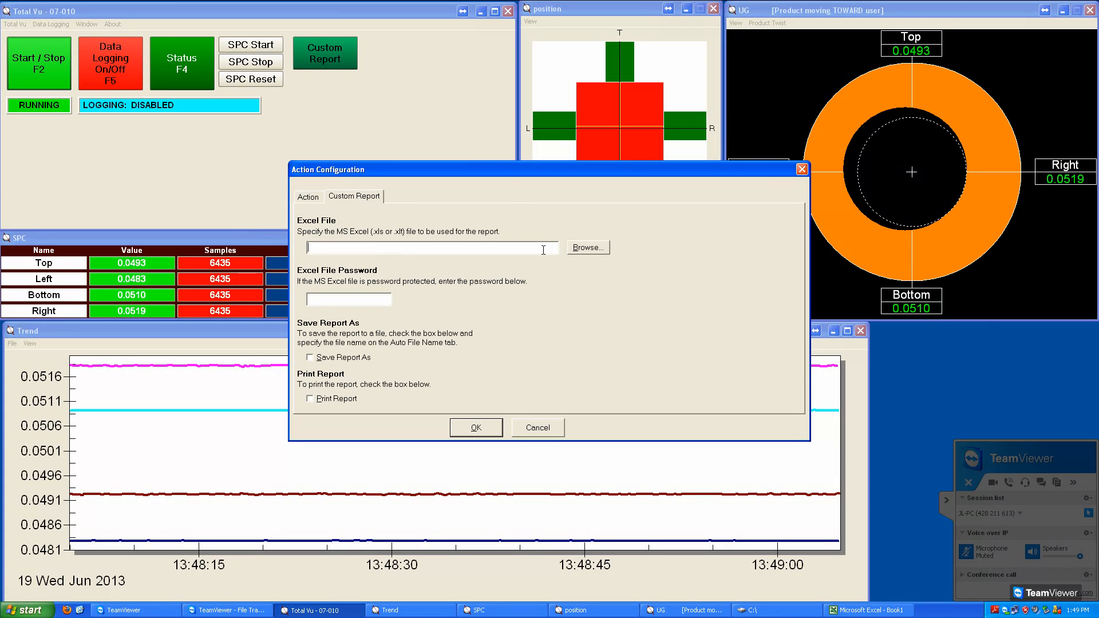
click(591, 256)
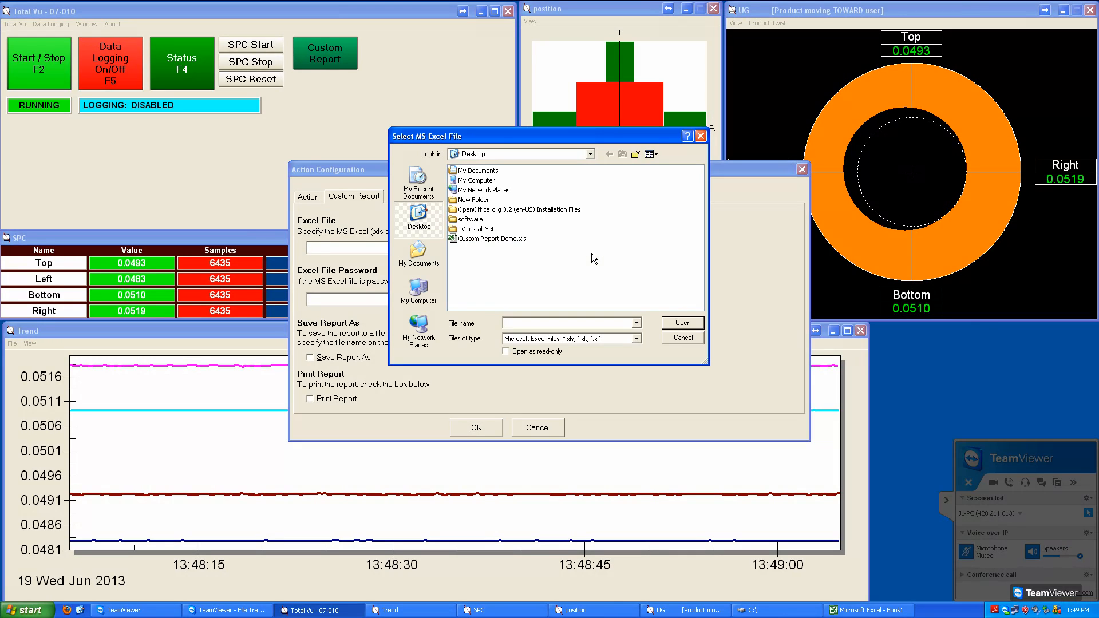
click(518, 240)
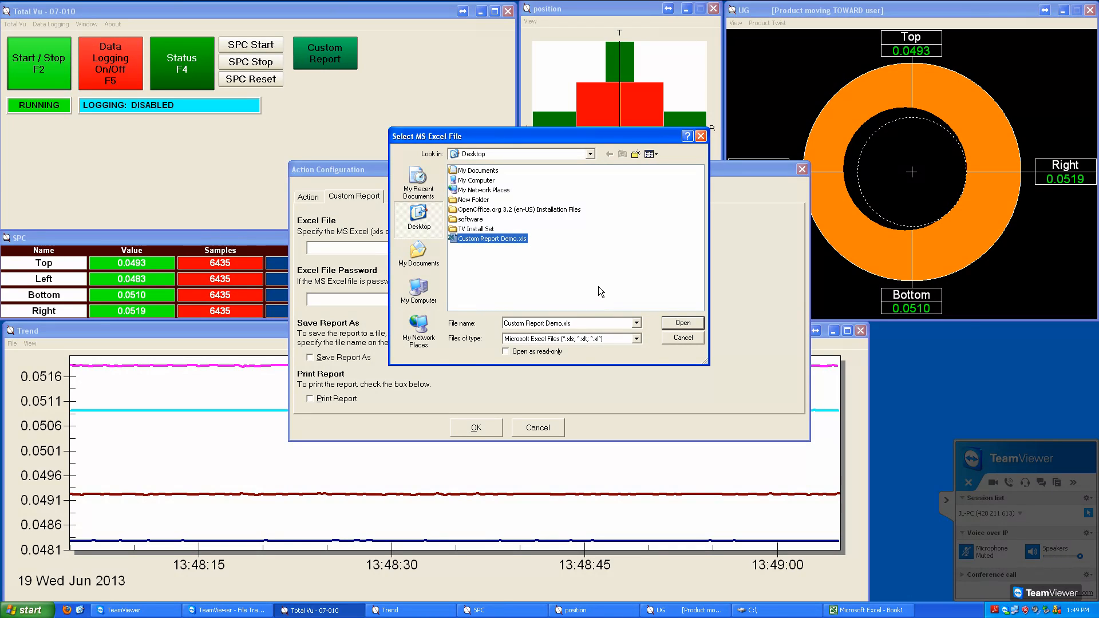
click(675, 323)
click(372, 305)
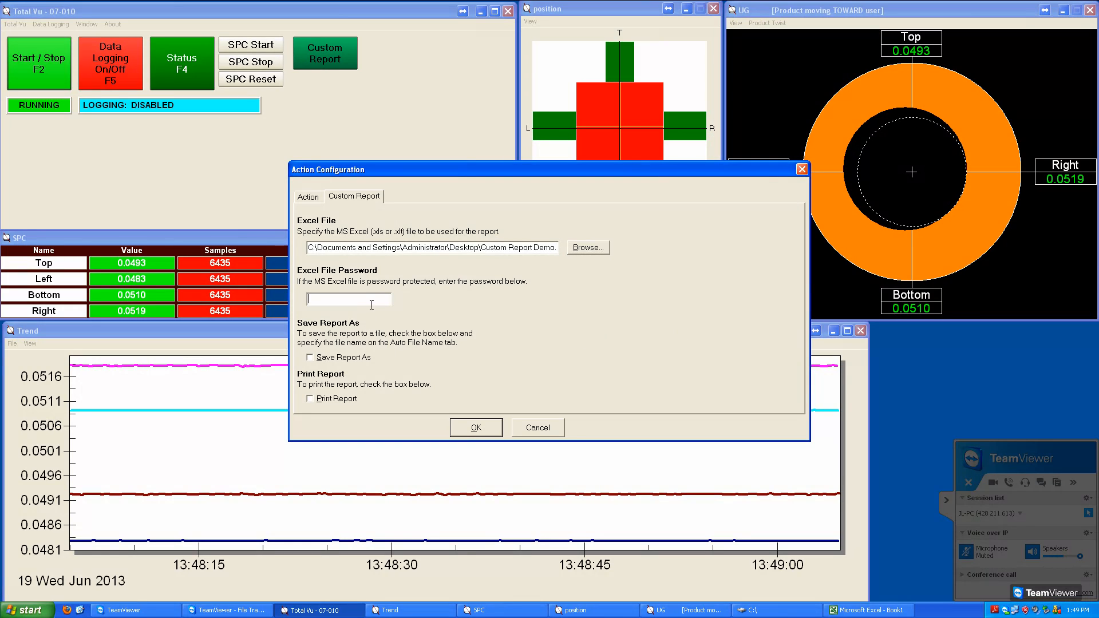
click(317, 362)
Step: Begin the custom report's auto file name with c:\data\ and a folder level named by the Date variable
click(413, 200)
click(417, 277)
text(c:\data\)
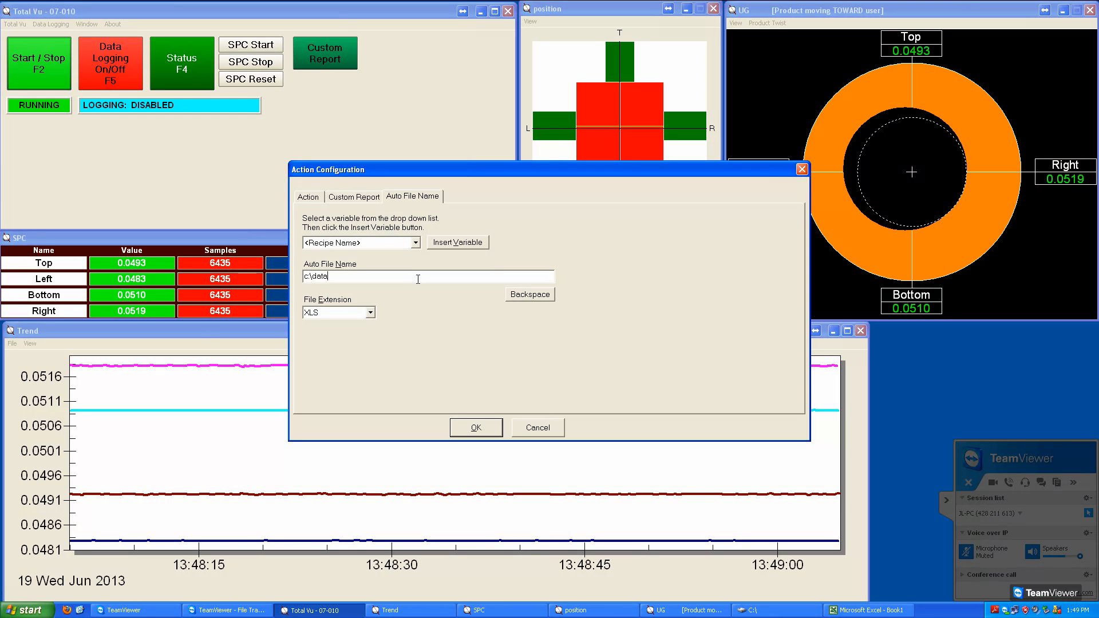
click(416, 243)
mouse_move(416, 266)
mouse_down()
mouse_move(425, 319)
mouse_move(424, 285)
mouse_up()
click(395, 282)
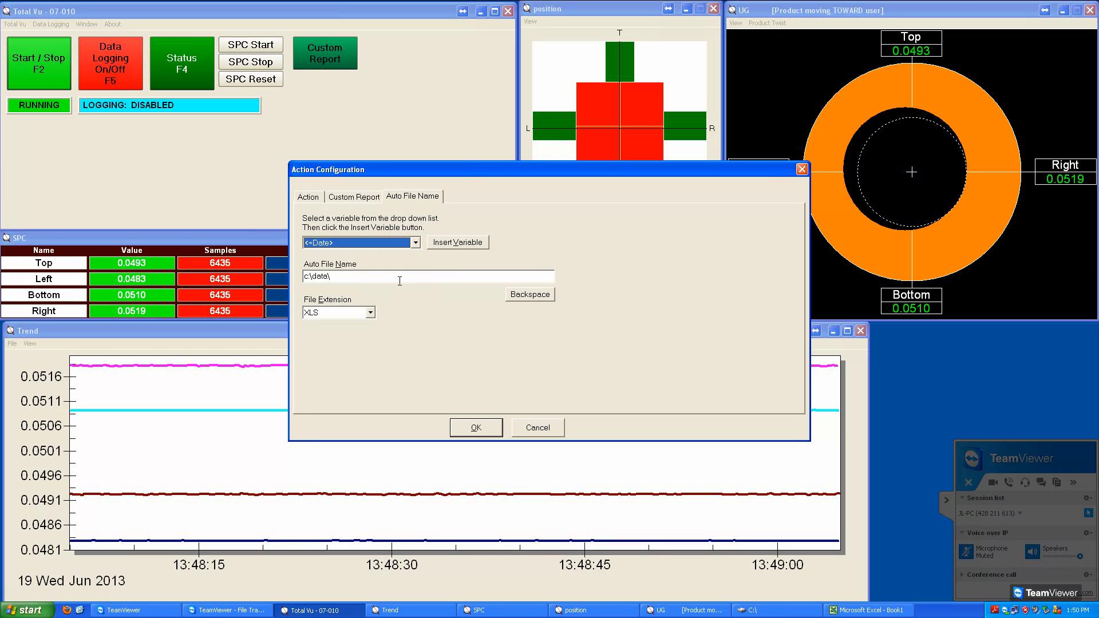
click(471, 247)
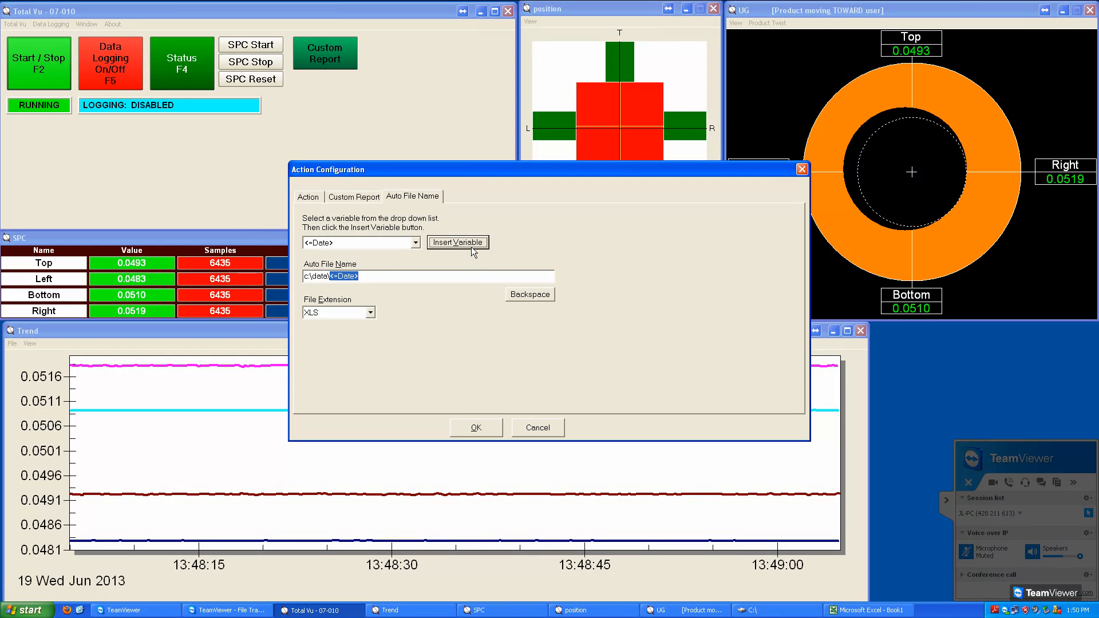
click(432, 280)
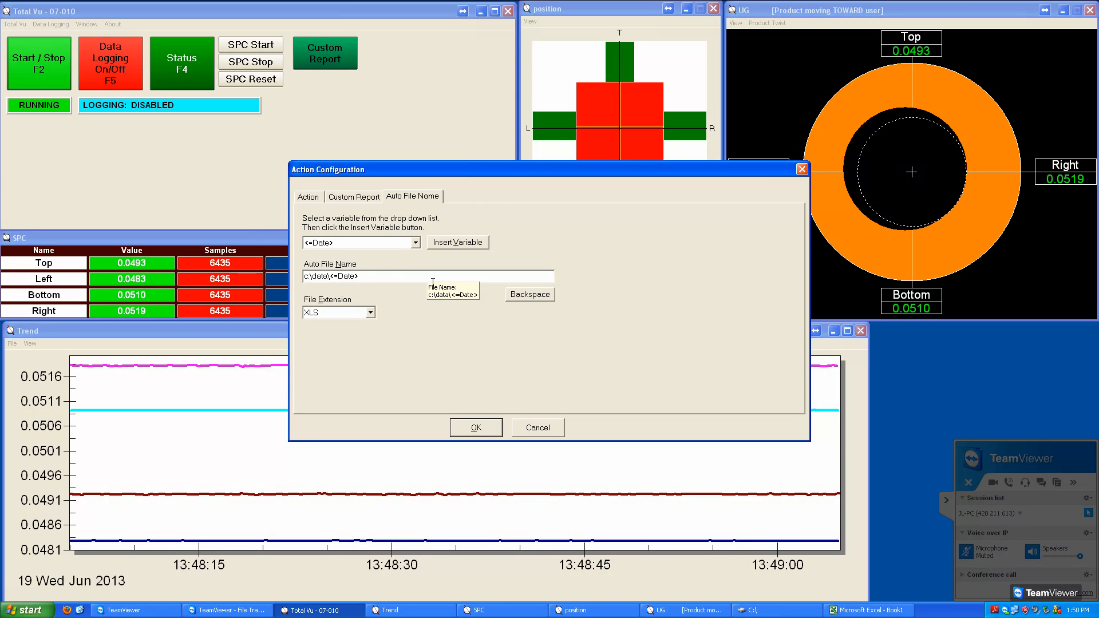
text(\)
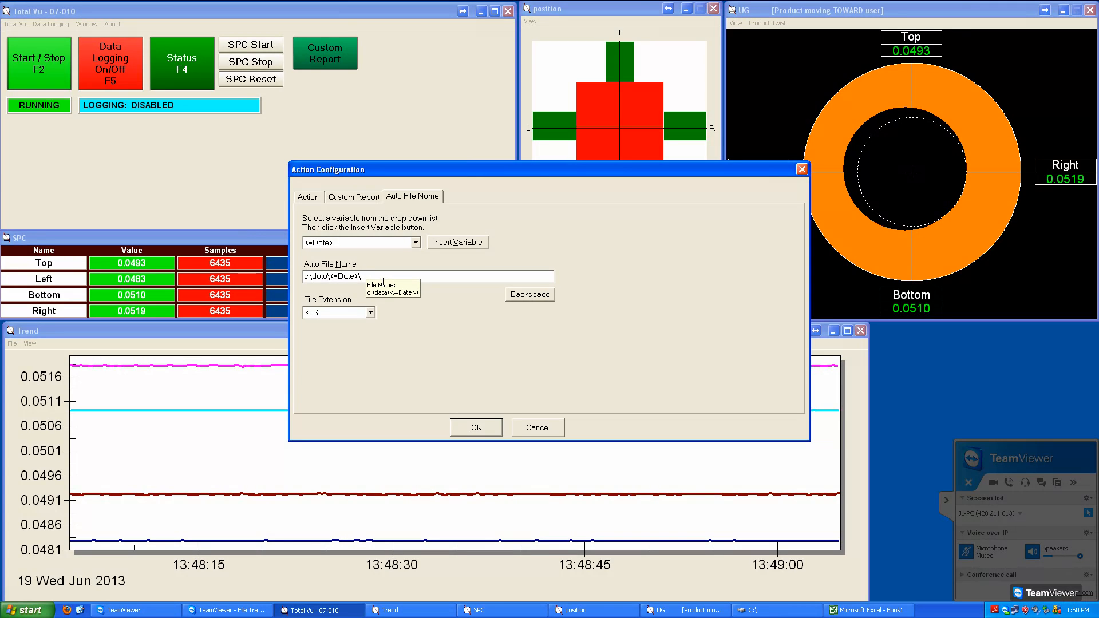
Step: Append "Custom Report" and the Time variable to the auto file name, and accept the CustomReport action
text(Custo)
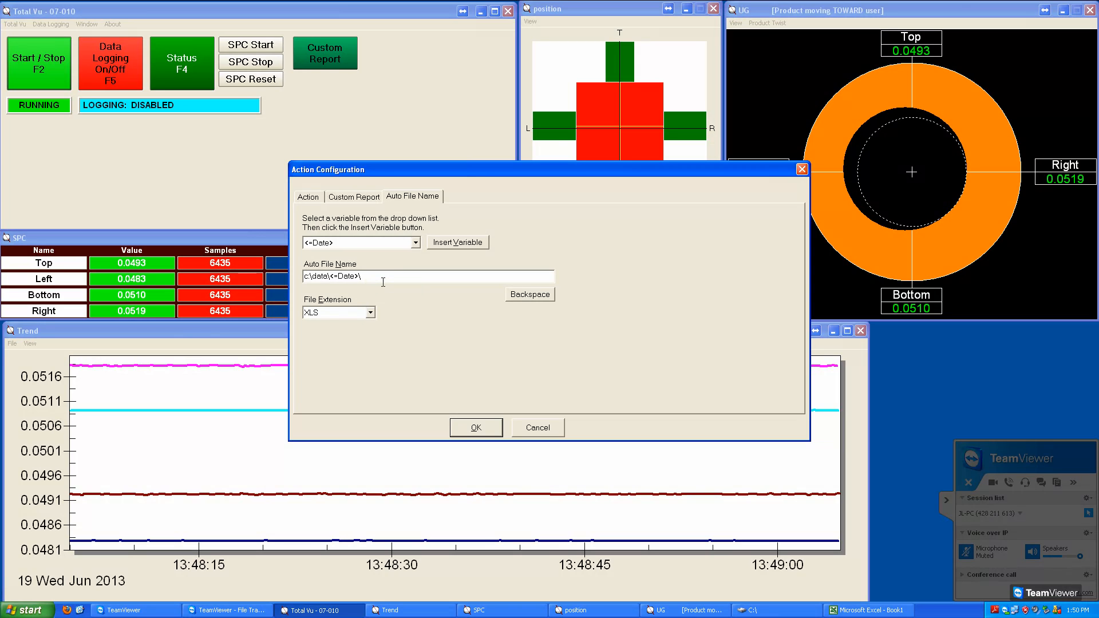
text(m Report)
click(419, 245)
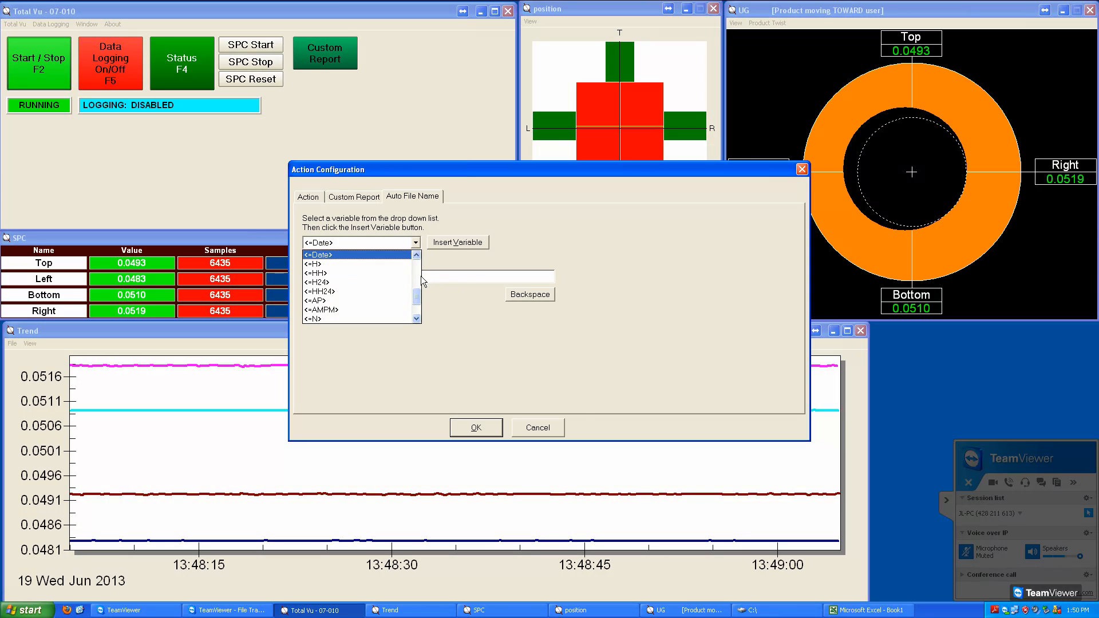
scroll(423, 309, down, 1)
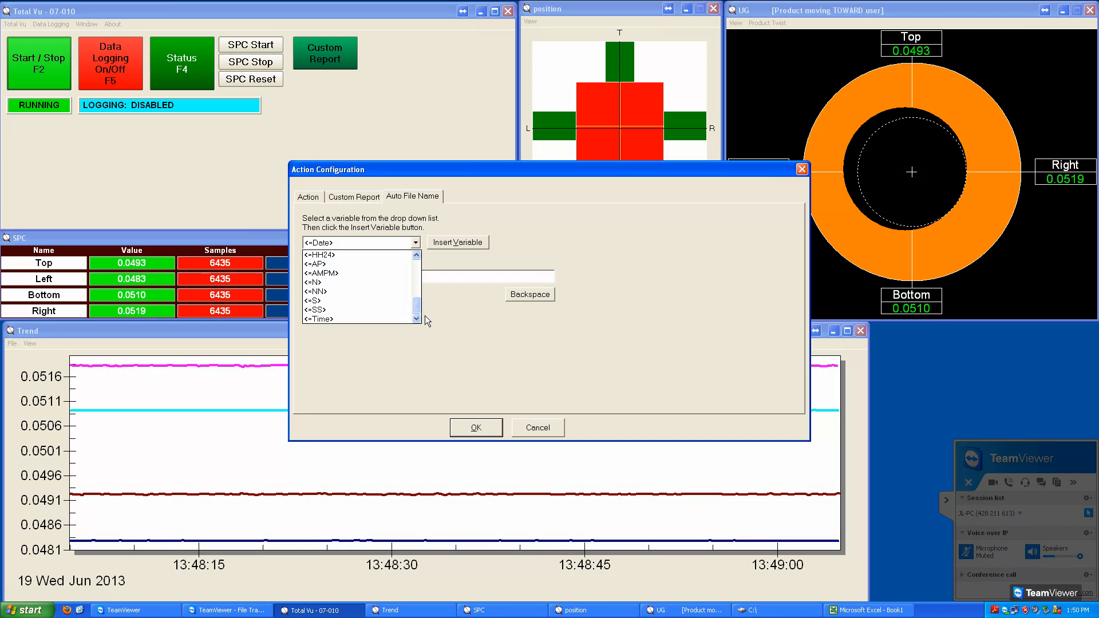
click(406, 322)
click(449, 248)
click(457, 278)
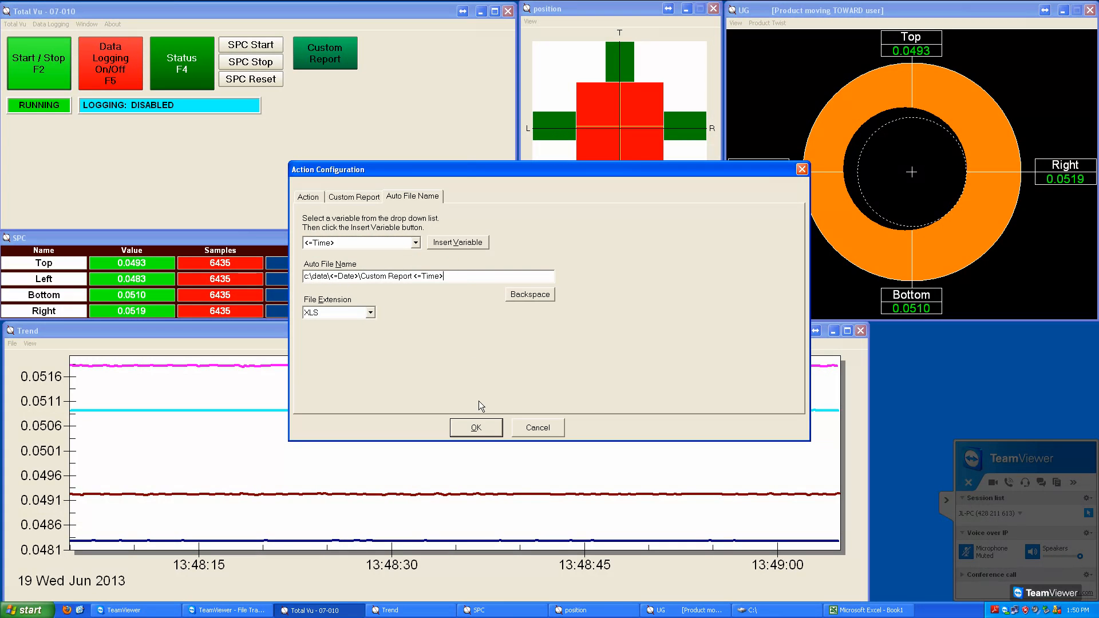
click(480, 428)
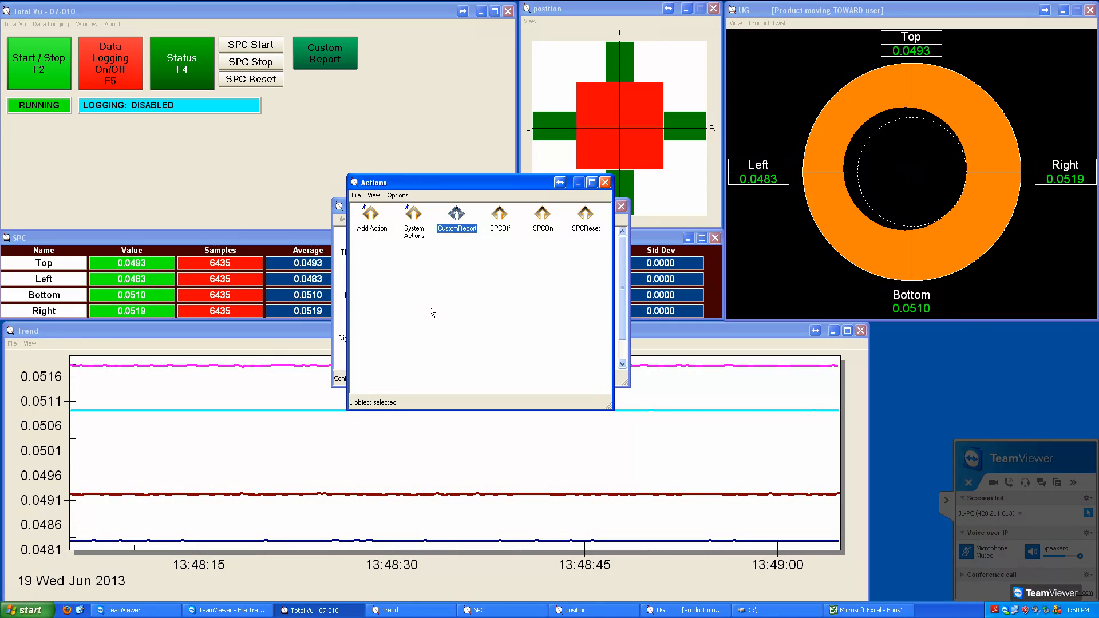
Step: Add a new action of the type Trend Chart: Save and name it Trend Save
double_click(375, 218)
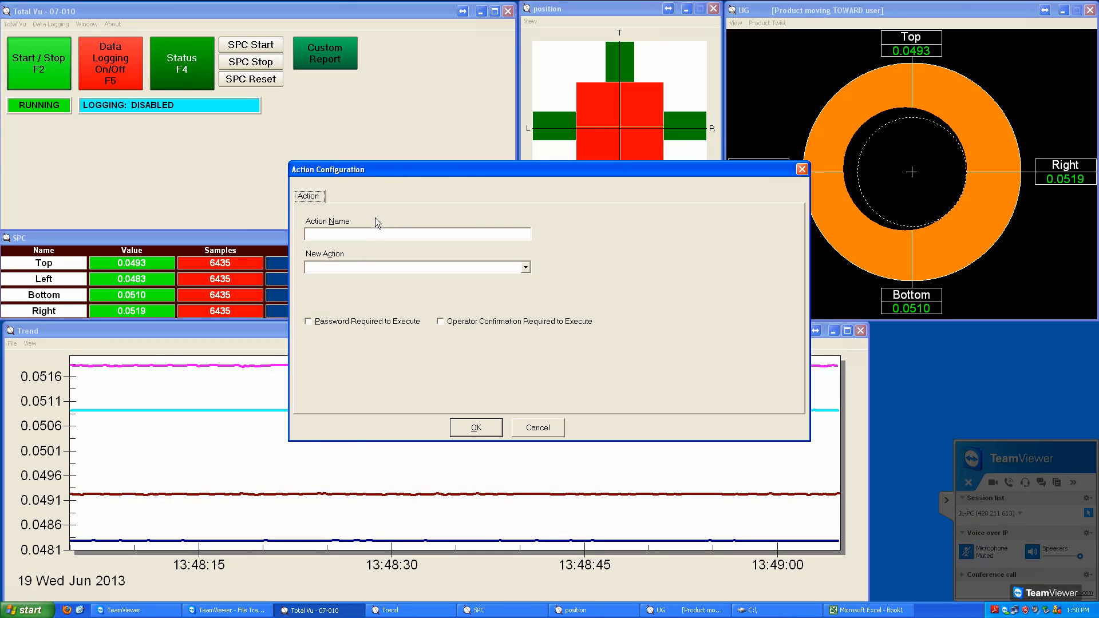
click(376, 268)
key(t)
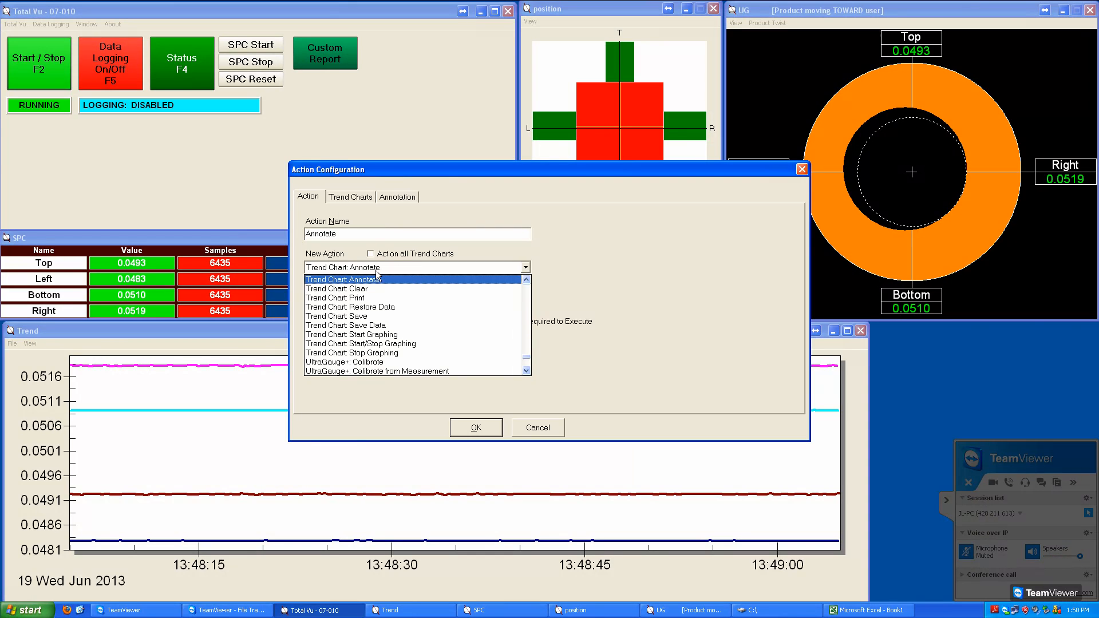
click(368, 319)
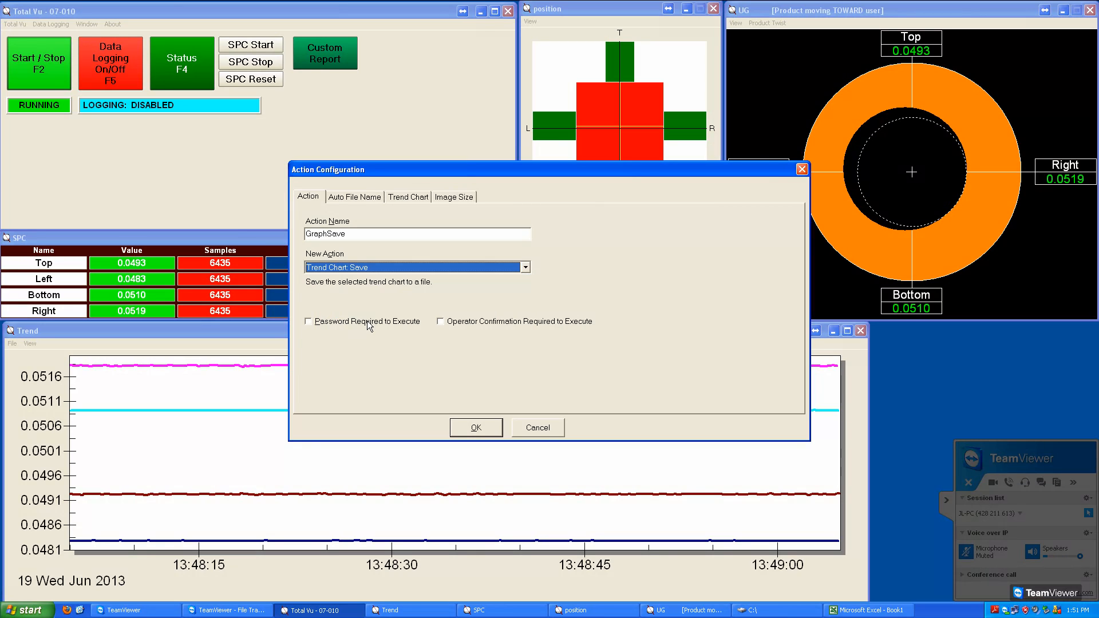
click(362, 239)
double_click(361, 240)
key(BackSpace)
text(Trend Save)
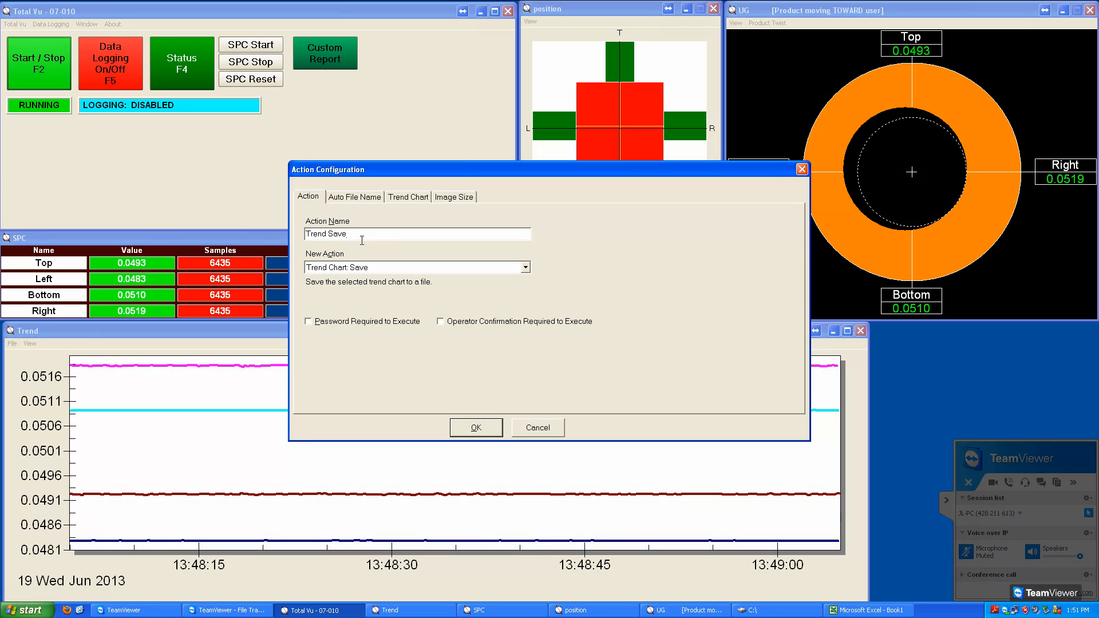
Step: Begin the Trend Save auto file name with c:\data\ and a folder level named by the Date variable
click(368, 205)
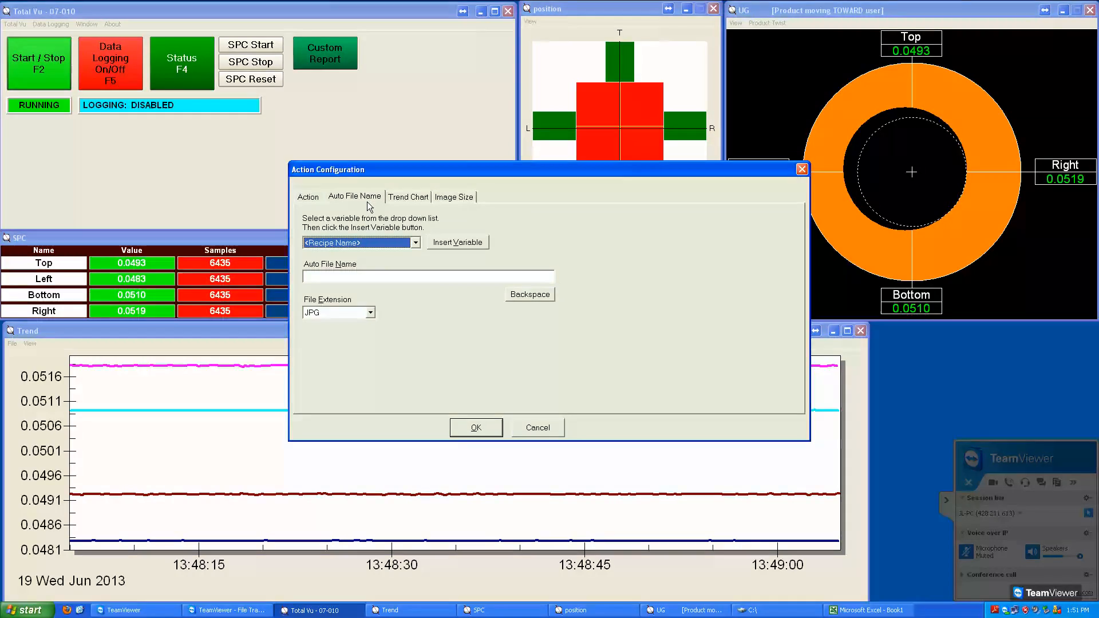
click(372, 279)
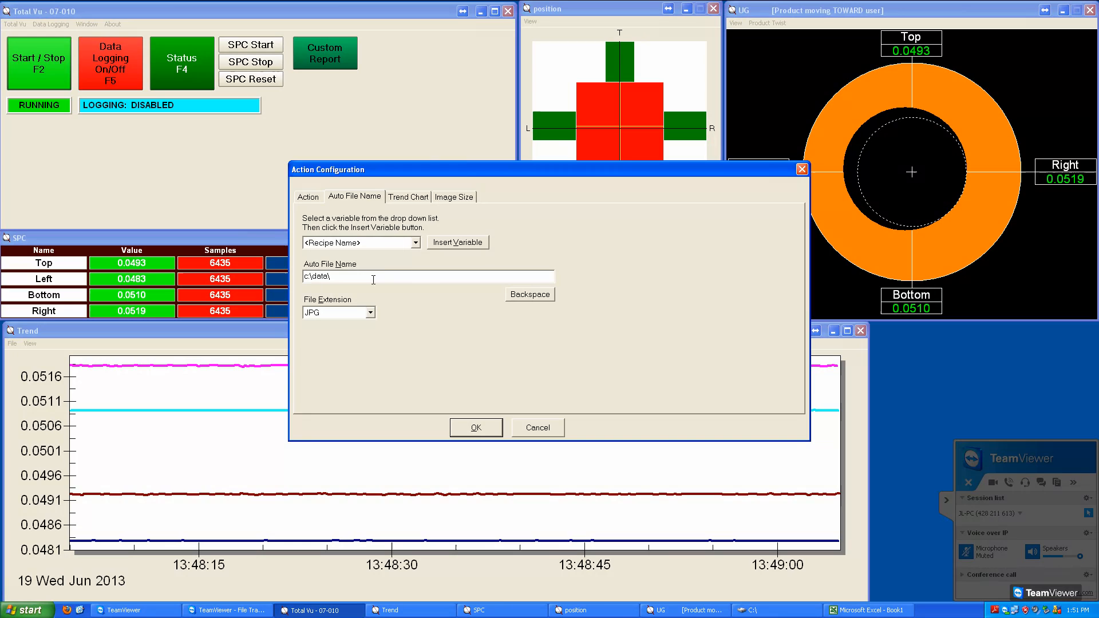
click(420, 246)
scroll(421, 290, down, 3)
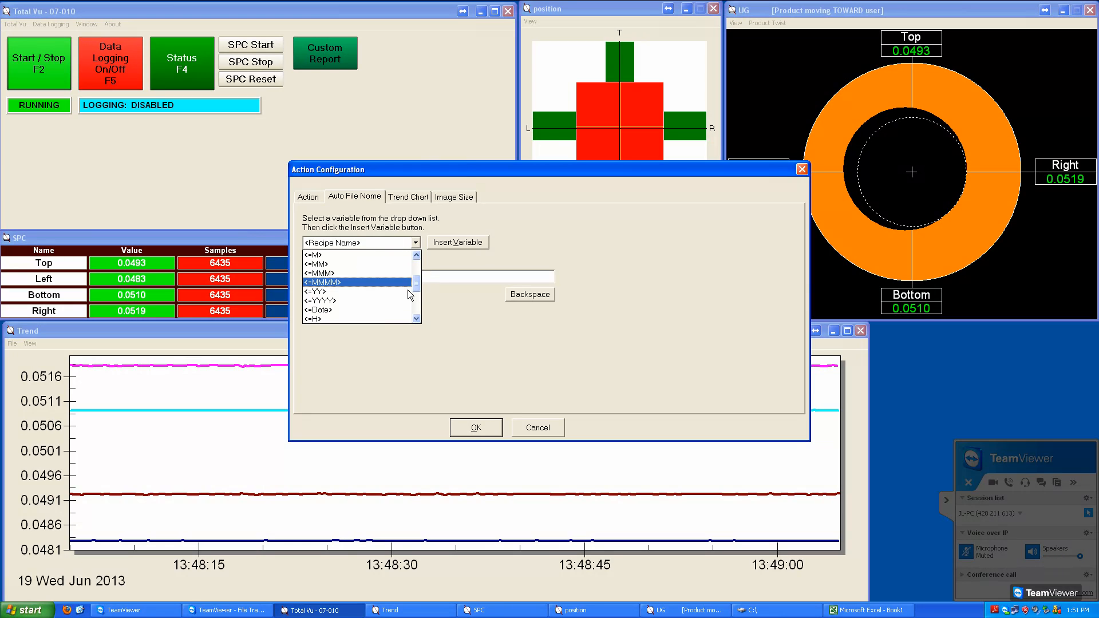
click(391, 312)
click(451, 246)
click(410, 279)
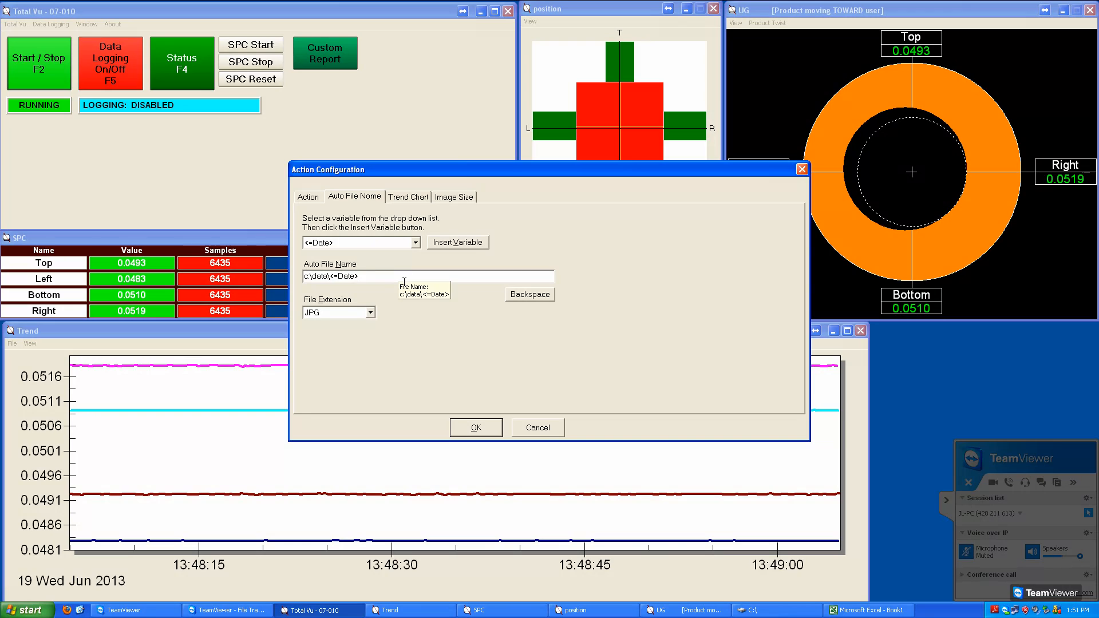
text(\Trend)
Step: Complete the Trend Save auto file name with "Trend" followed by the Time variable
click(417, 244)
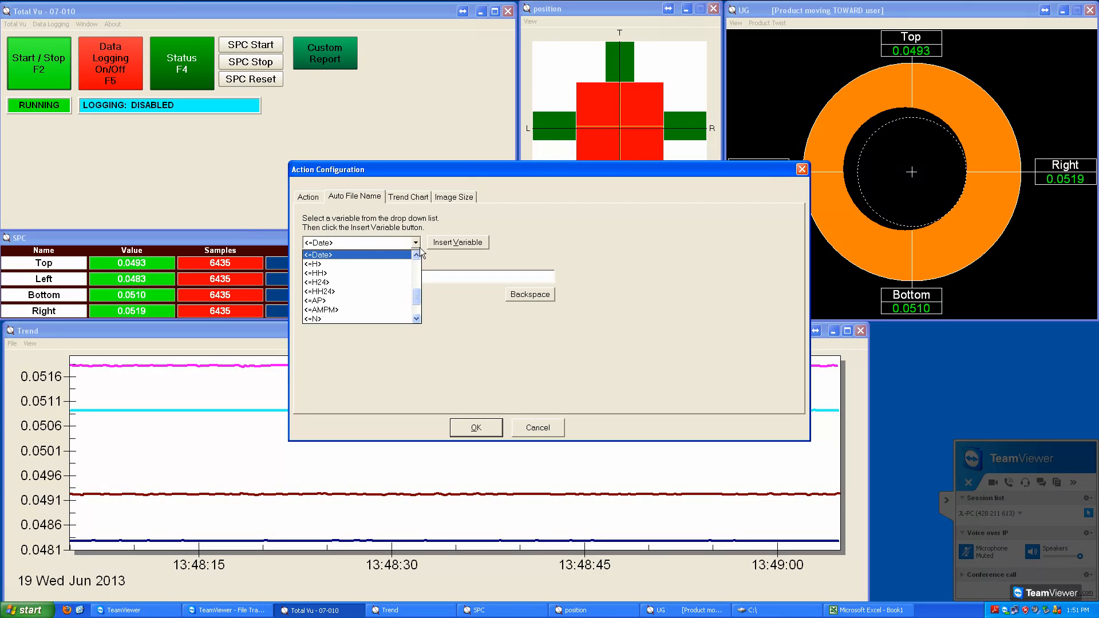
click(417, 319)
click(401, 319)
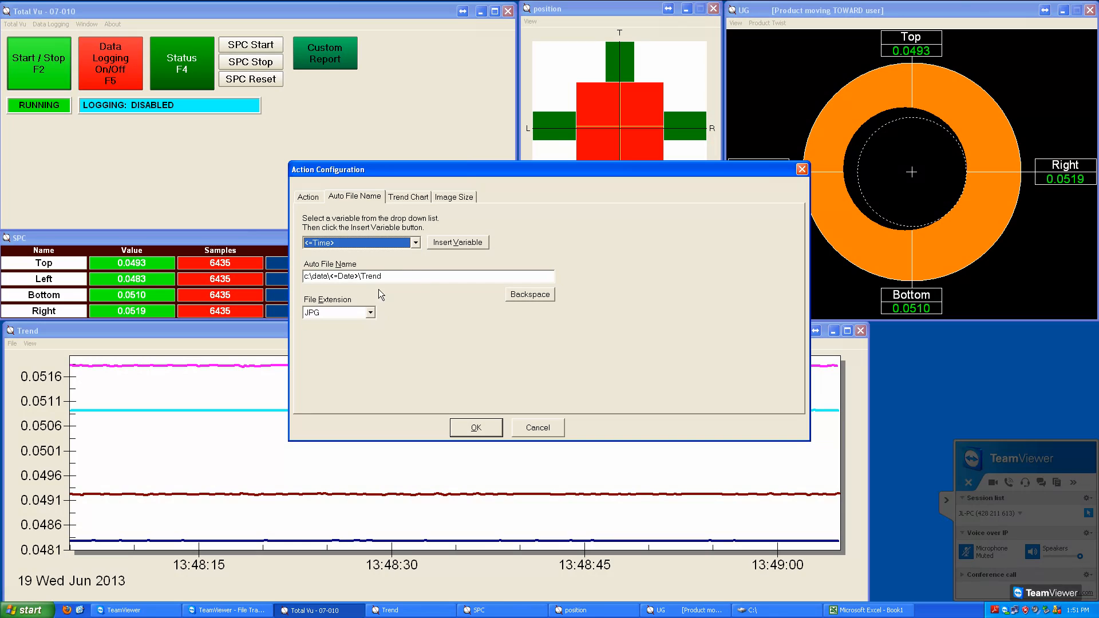
click(454, 242)
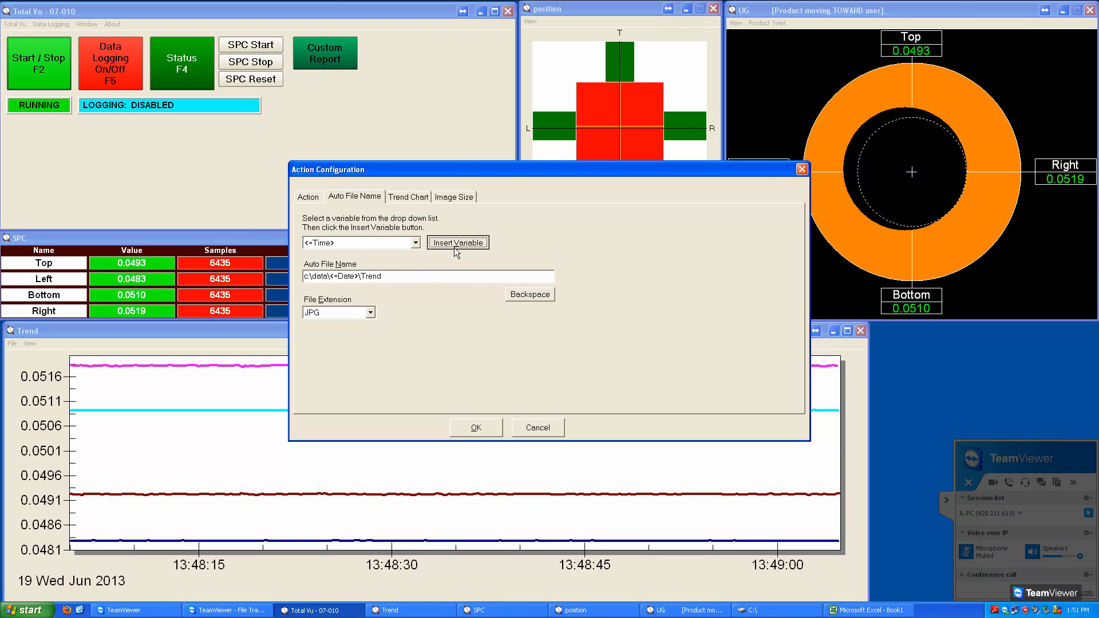
click(428, 279)
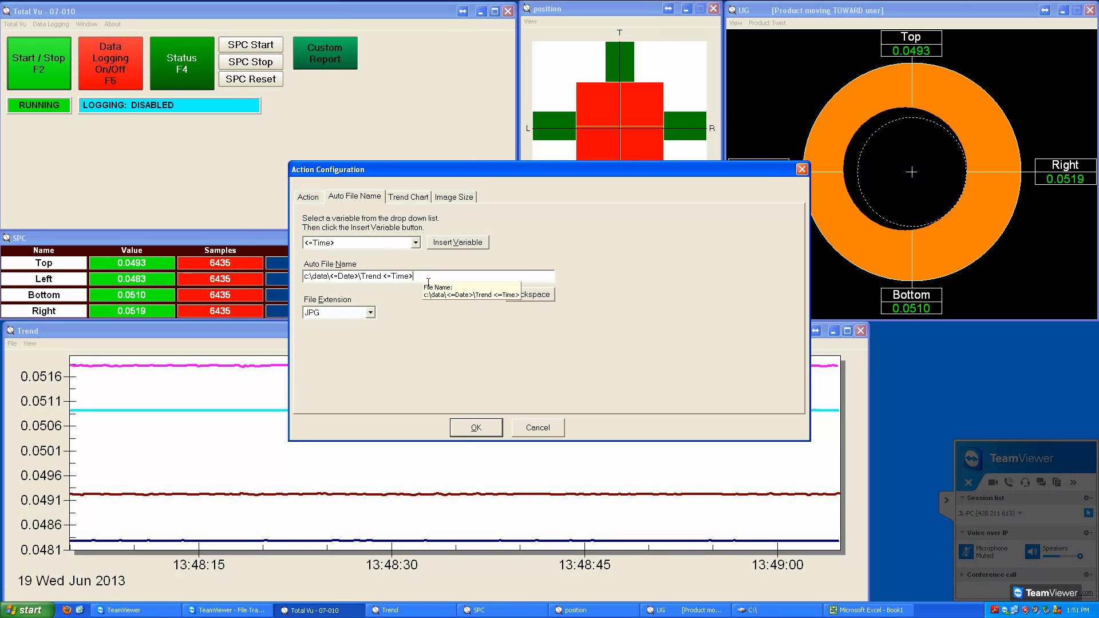
Step: Choose the Trend chart for Trend Save, set the saved image's width to 200 pixels, and accept the action
click(415, 201)
click(399, 277)
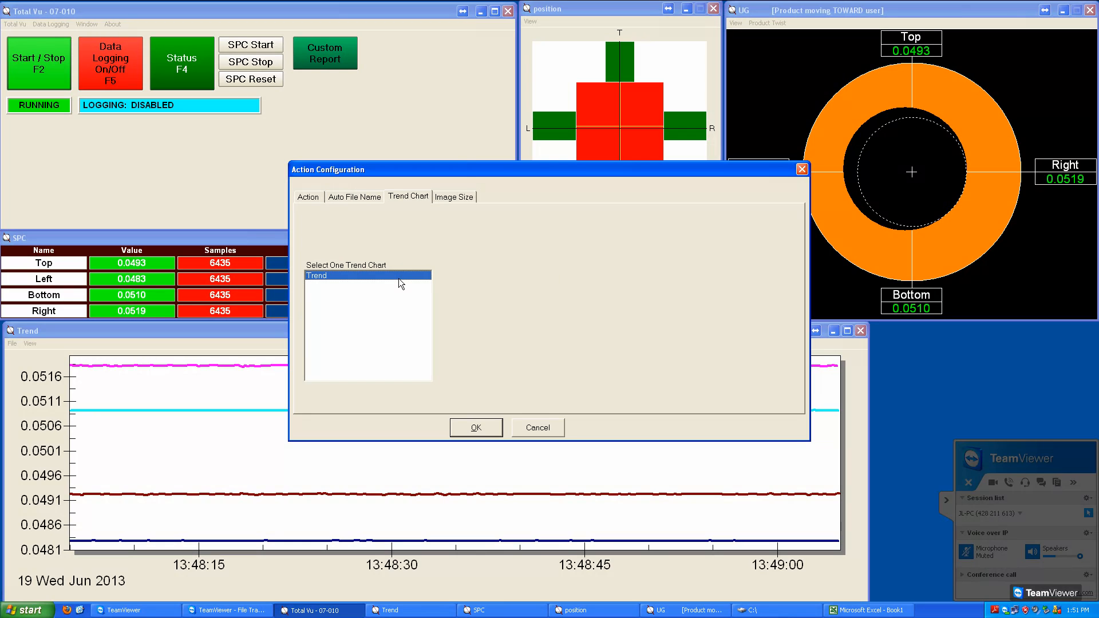
click(454, 201)
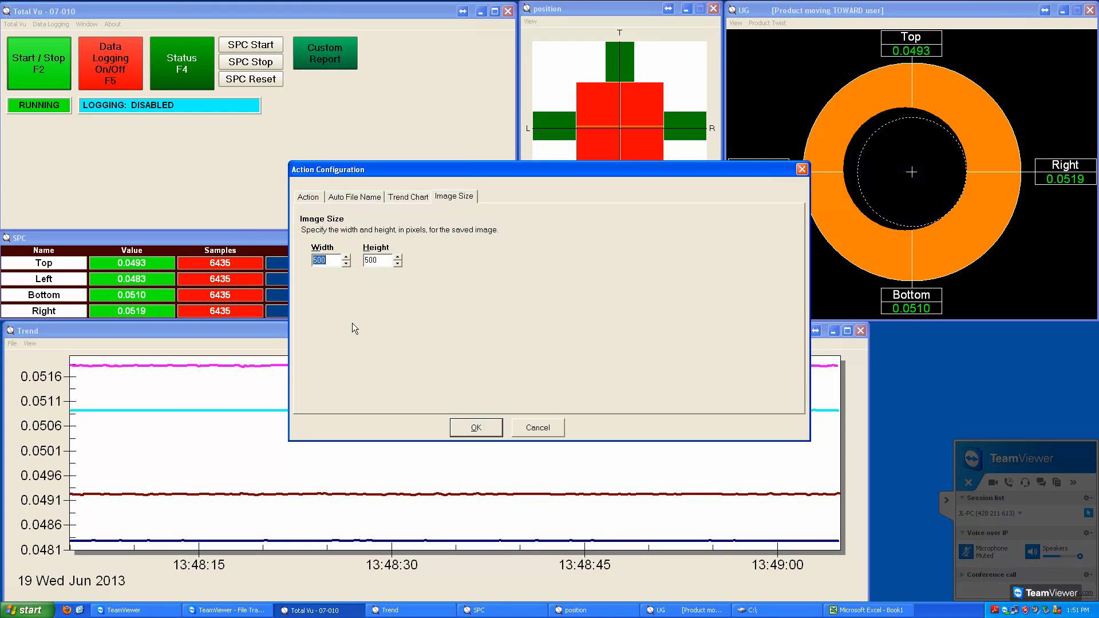
drag(379, 266, 366, 267)
drag(330, 261, 312, 275)
text(2000)
click(466, 438)
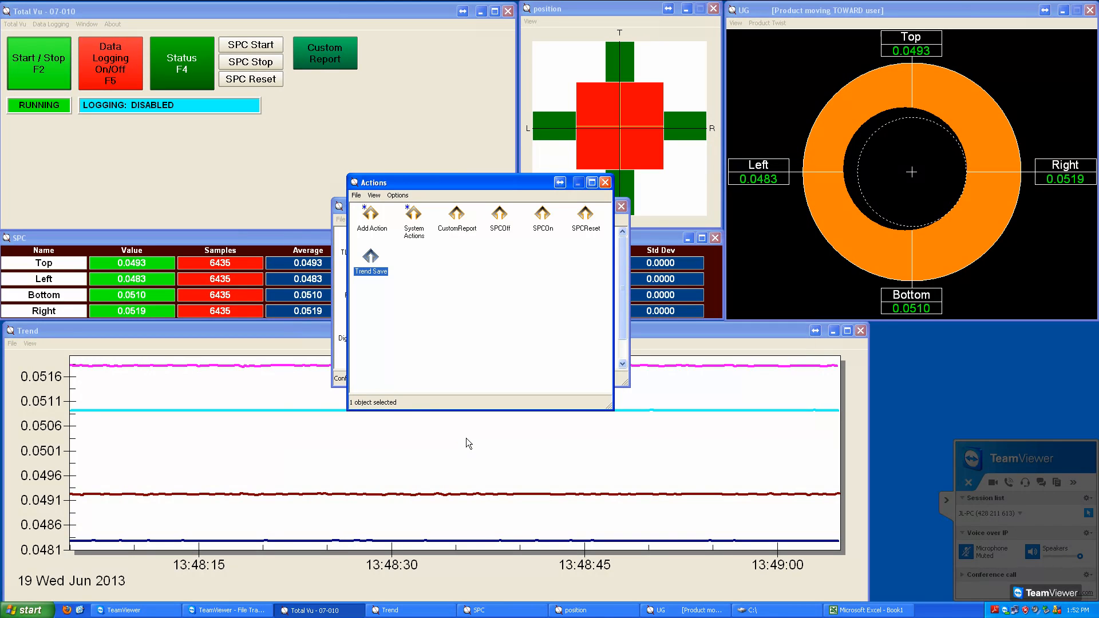
Step: Add an action of the type Action: Sleep named Sleep 200 and enter its sleep time
double_click(380, 220)
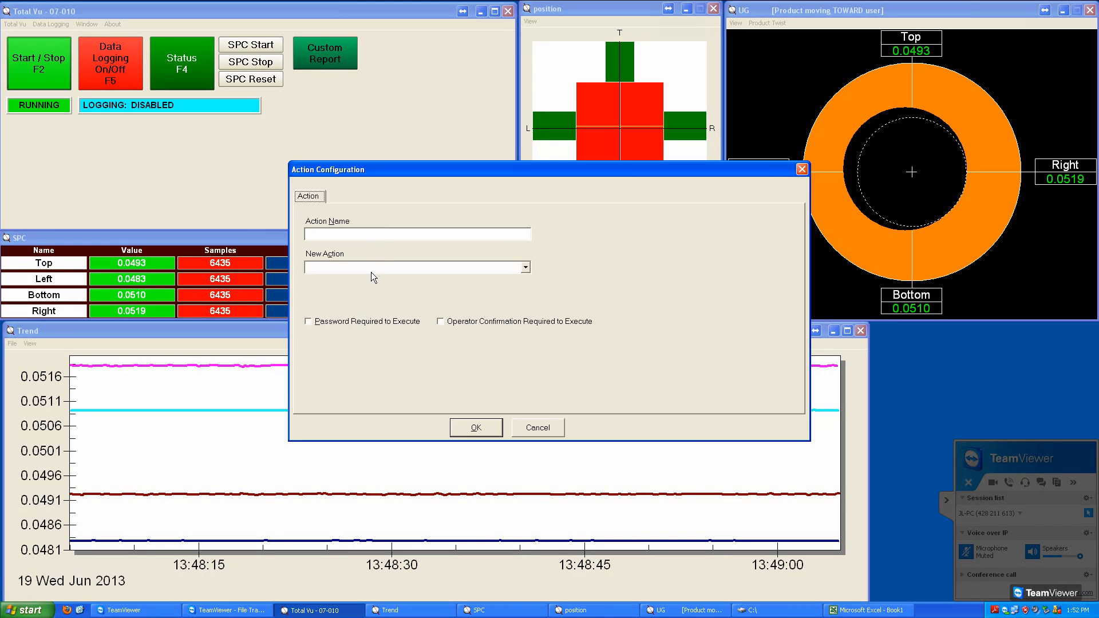
click(374, 268)
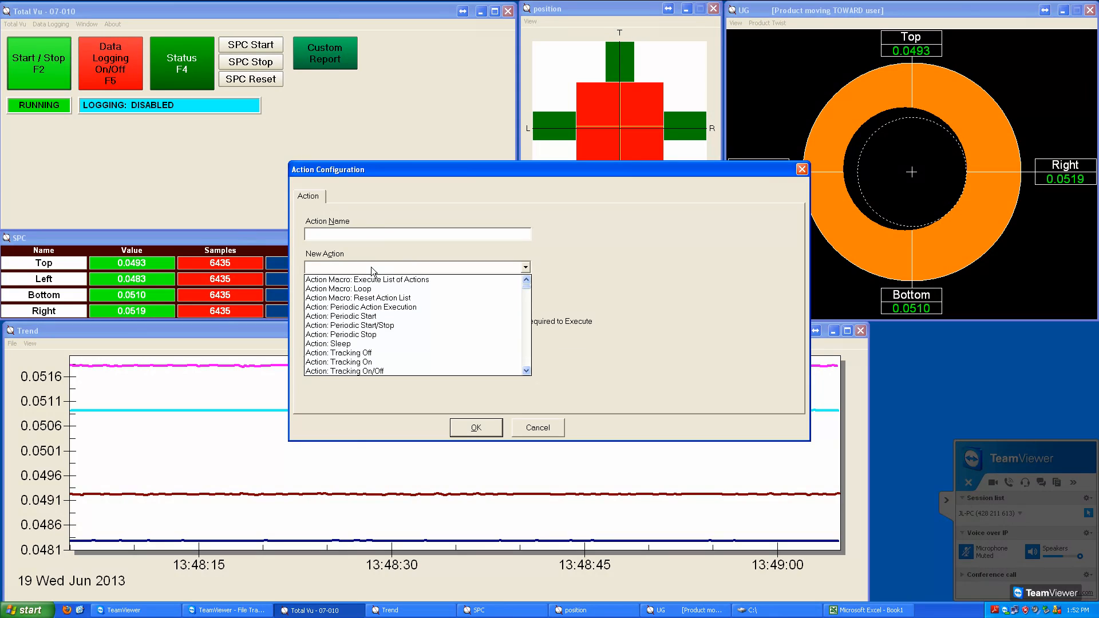
click(345, 344)
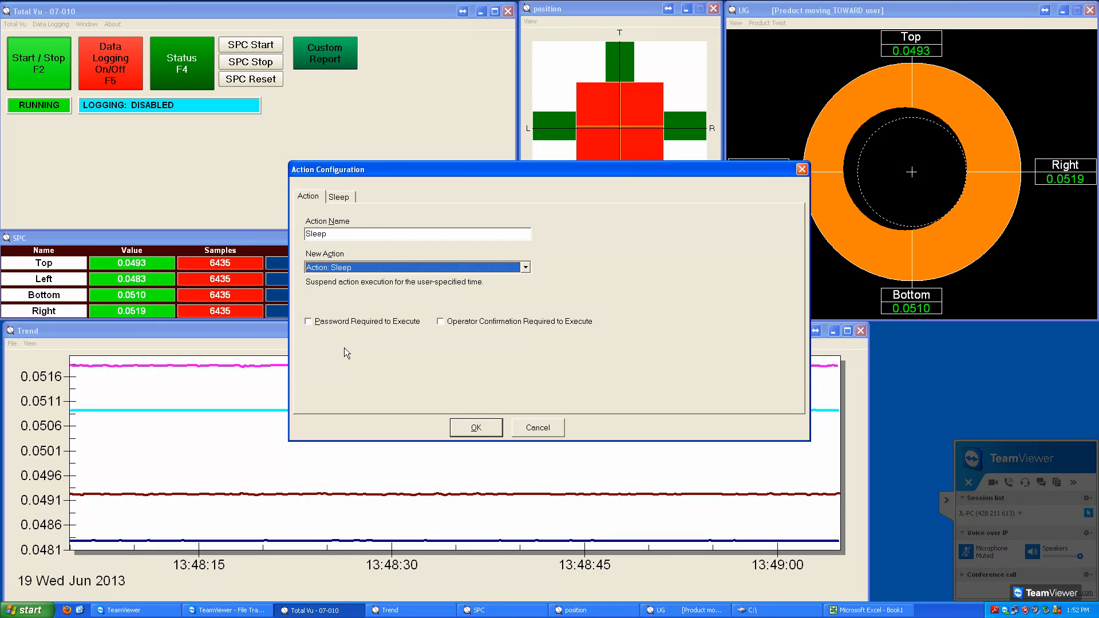
click(373, 239)
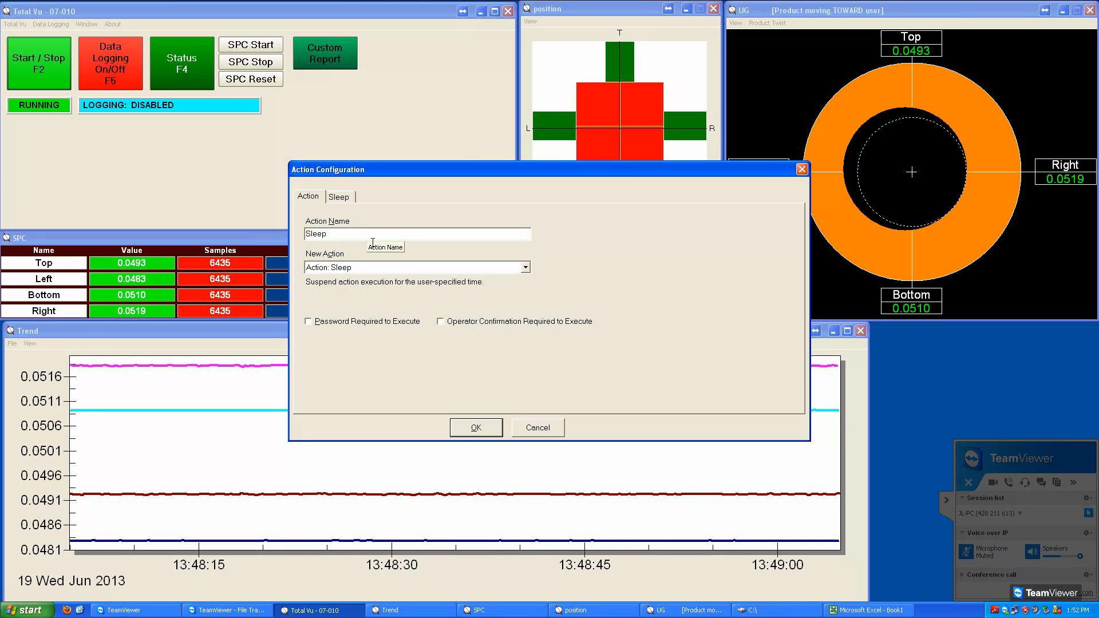
text(200)
click(351, 203)
click(345, 251)
text(20)
click(474, 427)
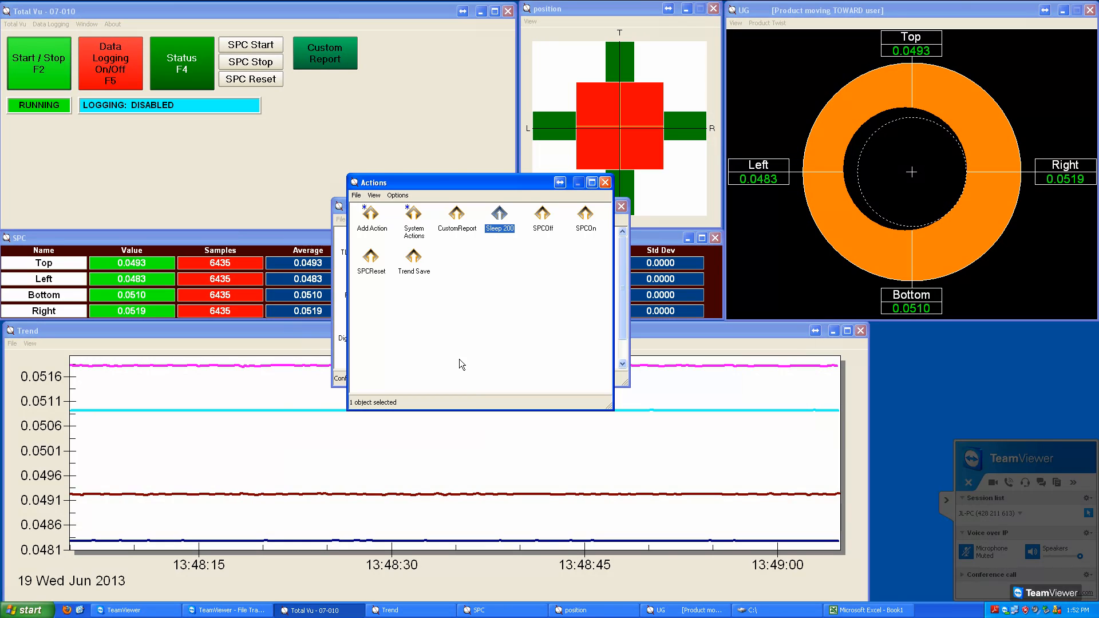
Step: Add an action of the type Action Macro: Execute List of Actions and name it Macro Generate Custom Report
double_click(378, 220)
click(376, 268)
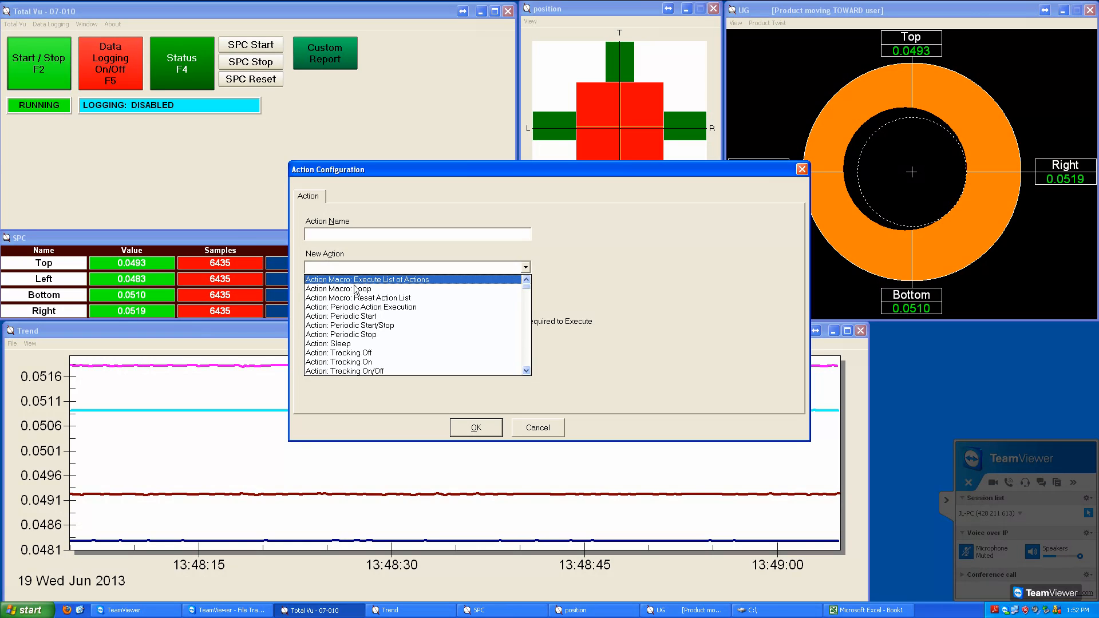
click(404, 279)
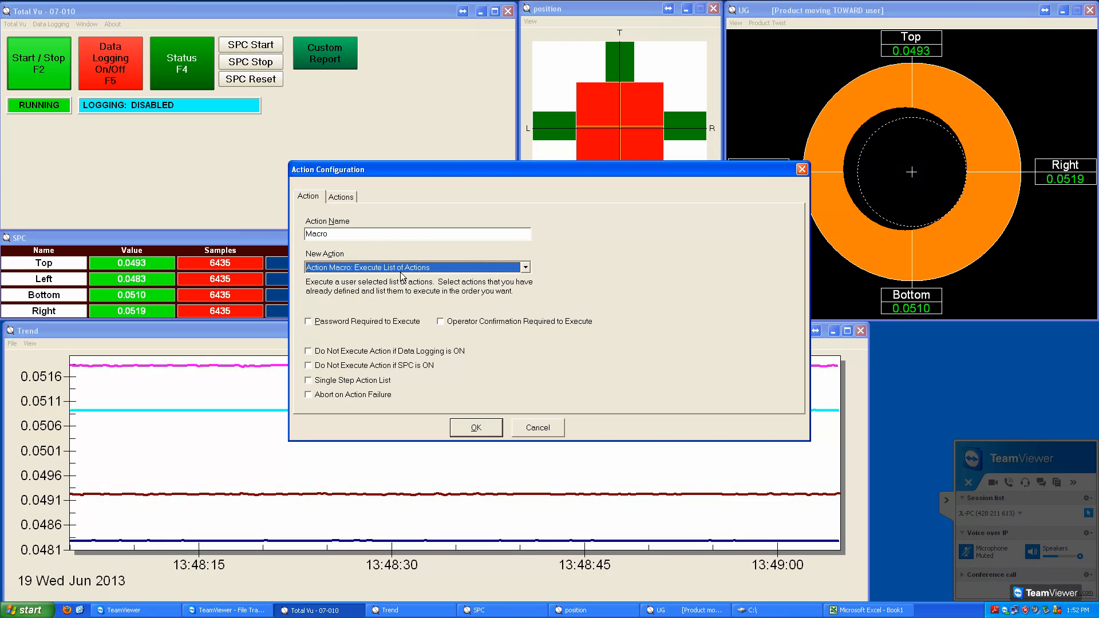
click(365, 235)
text(Generate Custom Report)
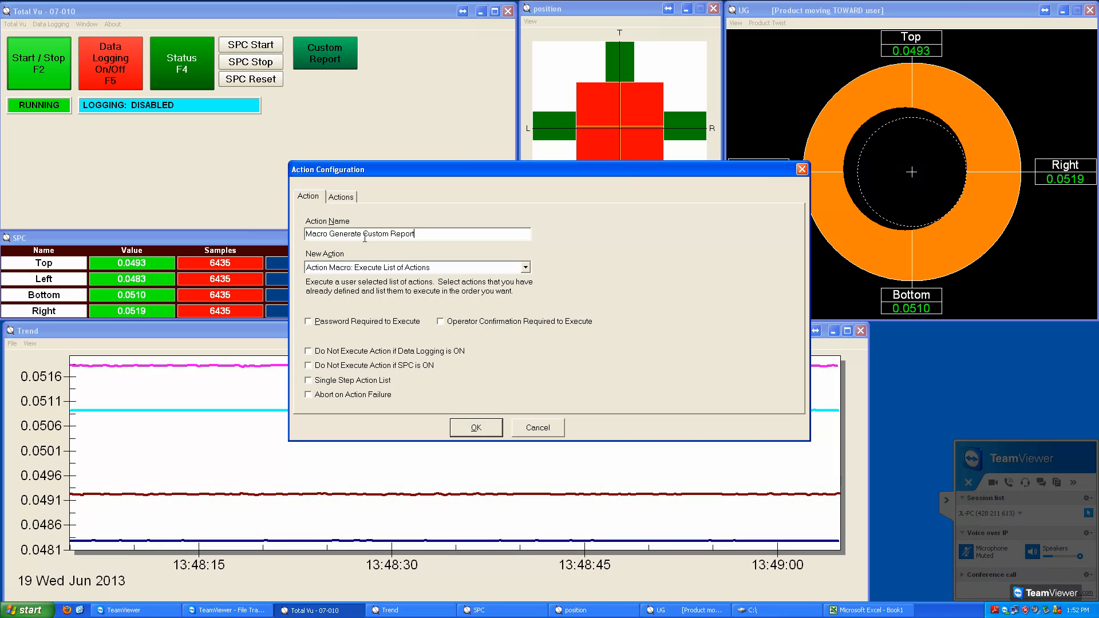
Step: Fill the macro's action list with Trend Save, Sleep 200 and CustomReport in that order, accept it and close the actions window
click(356, 200)
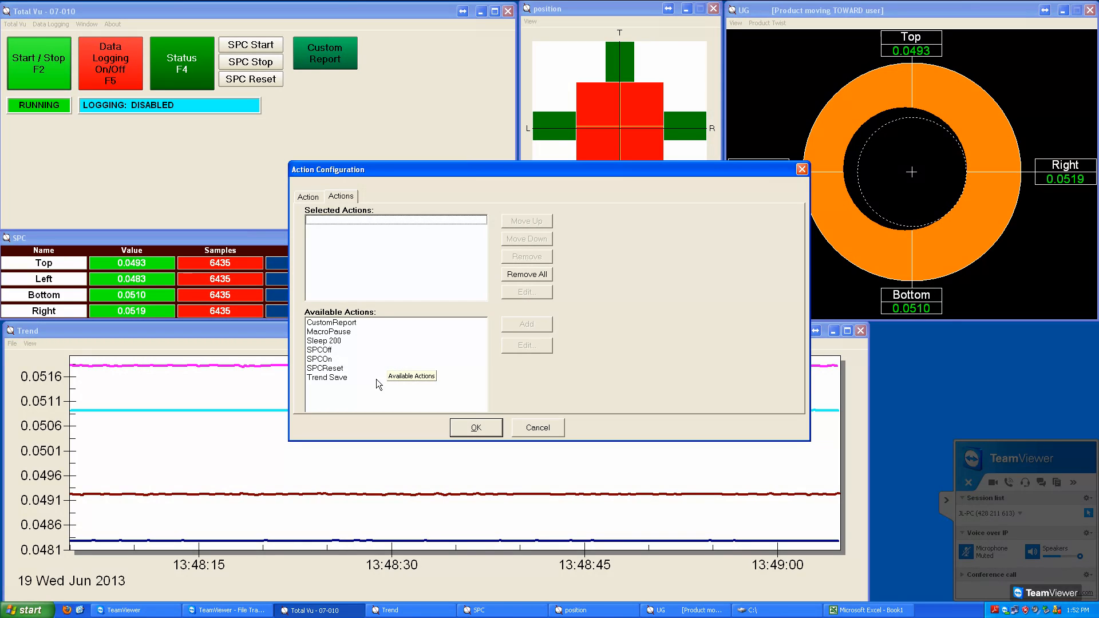
double_click(338, 382)
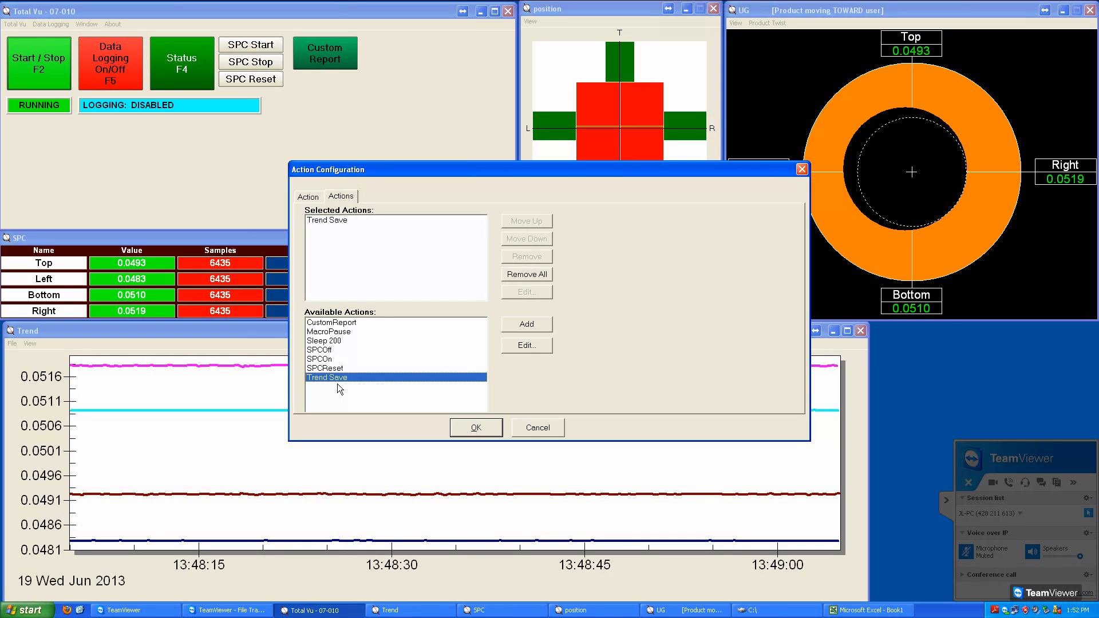
click(346, 224)
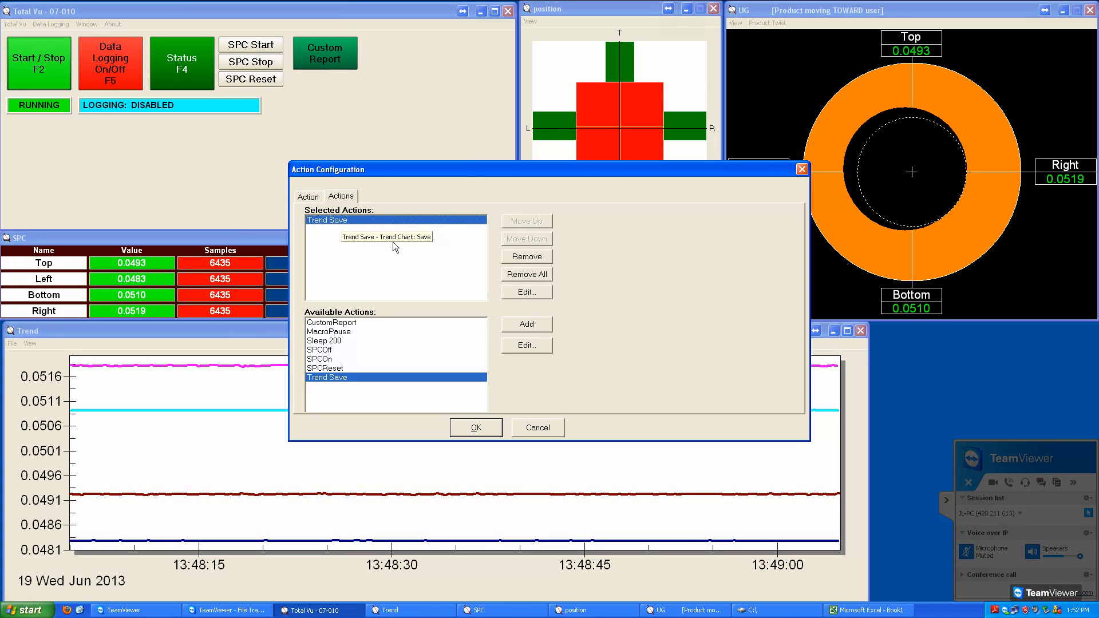
double_click(334, 341)
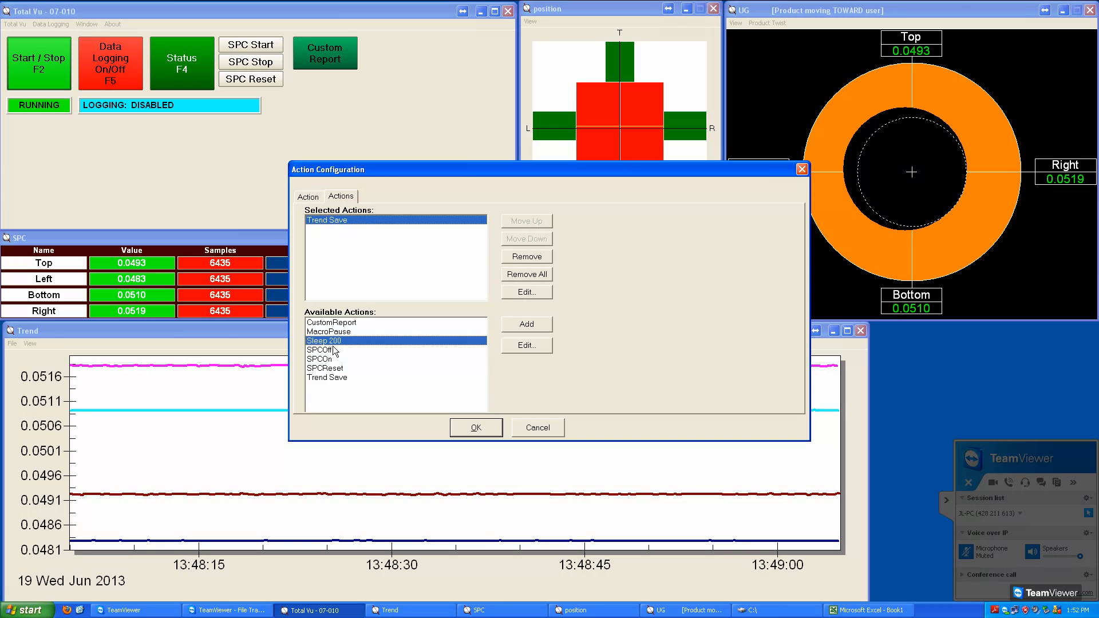
click(342, 236)
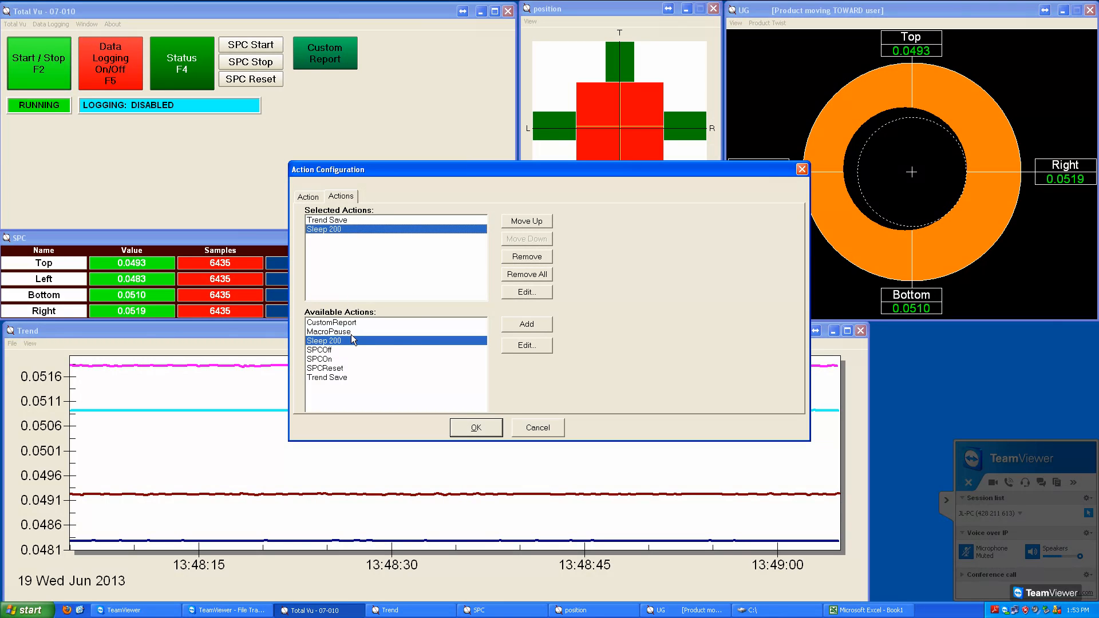
double_click(353, 323)
click(359, 242)
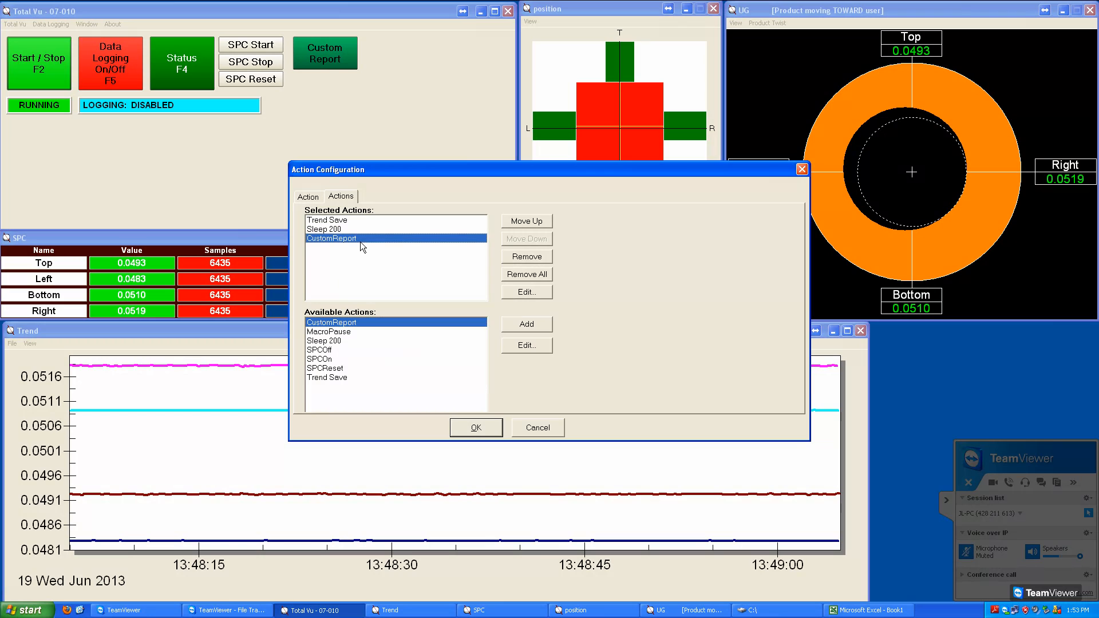
click(470, 433)
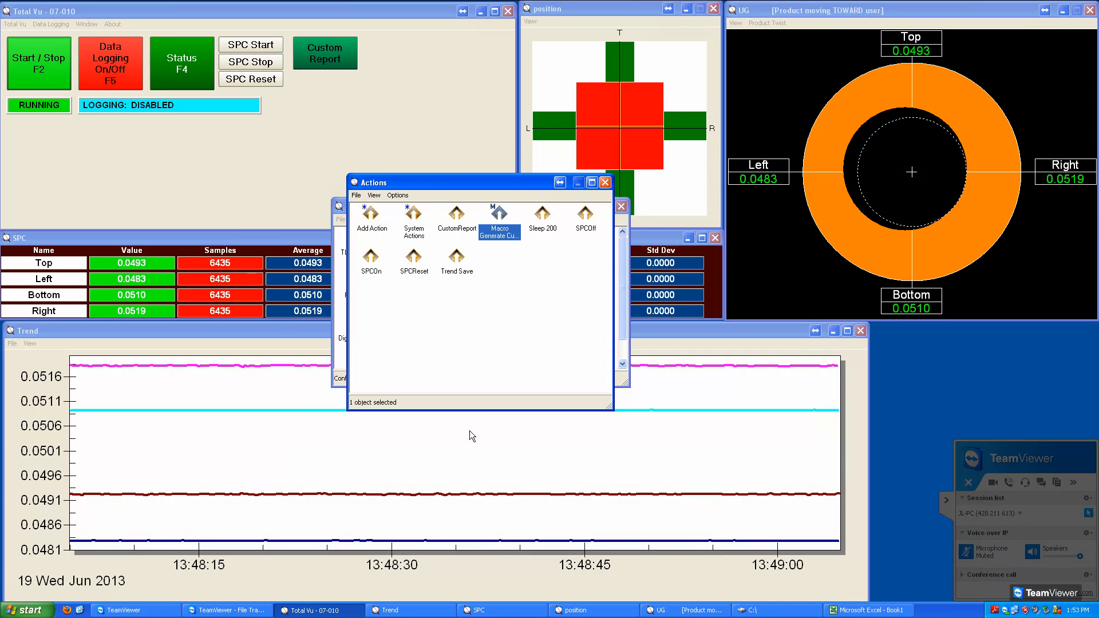
click(608, 187)
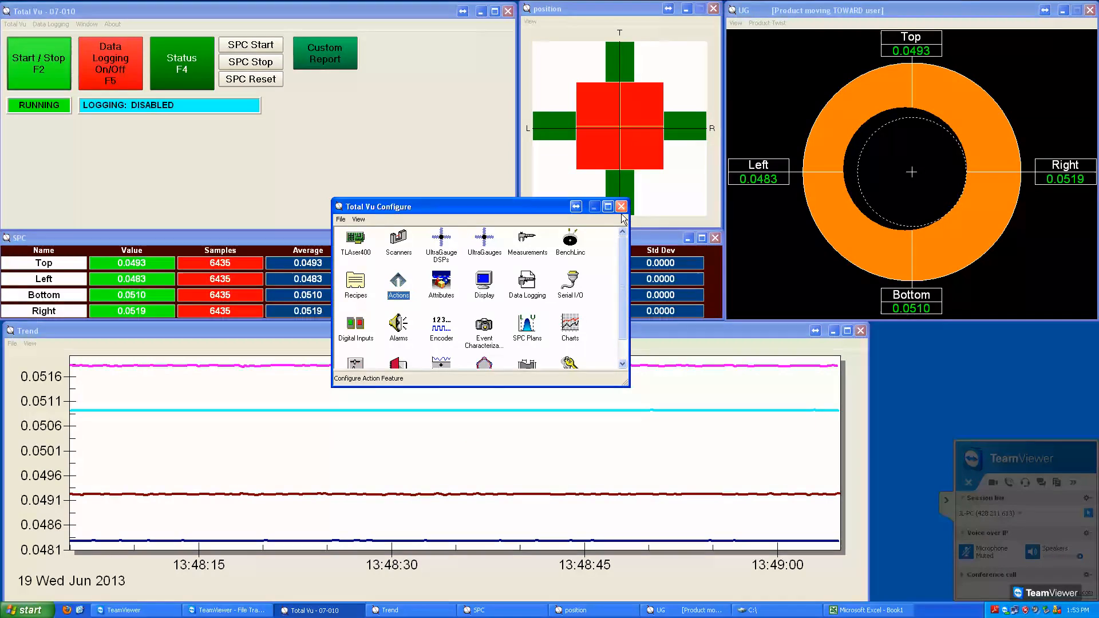
Step: In the display configuration, assign Macro Generate Custom Report to the Custom Report button, accept it and close the configuration window
double_click(488, 287)
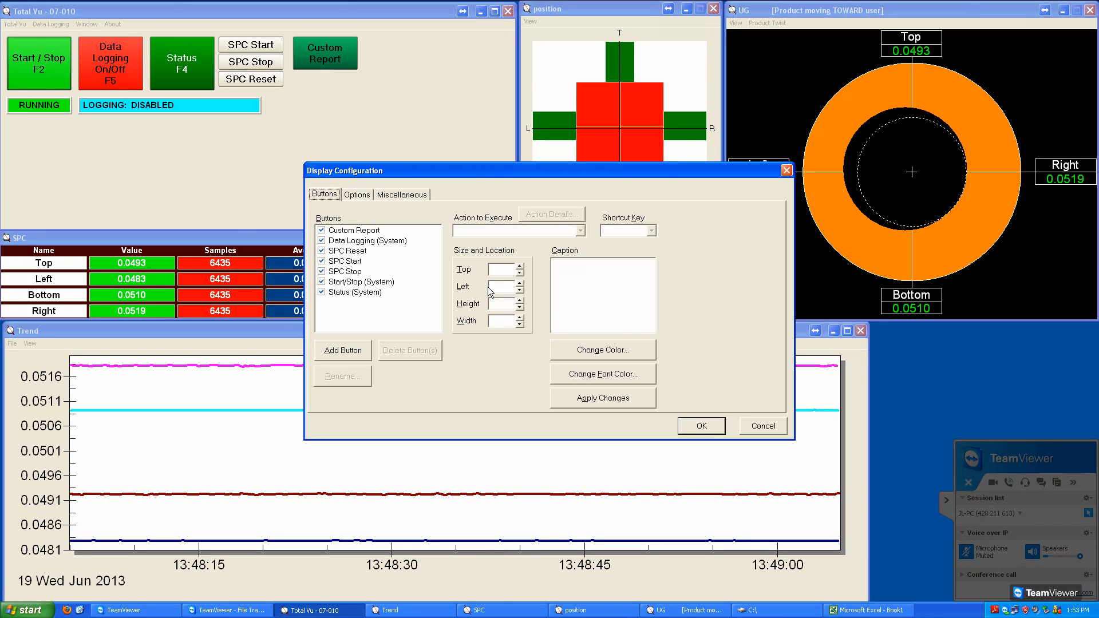
click(366, 231)
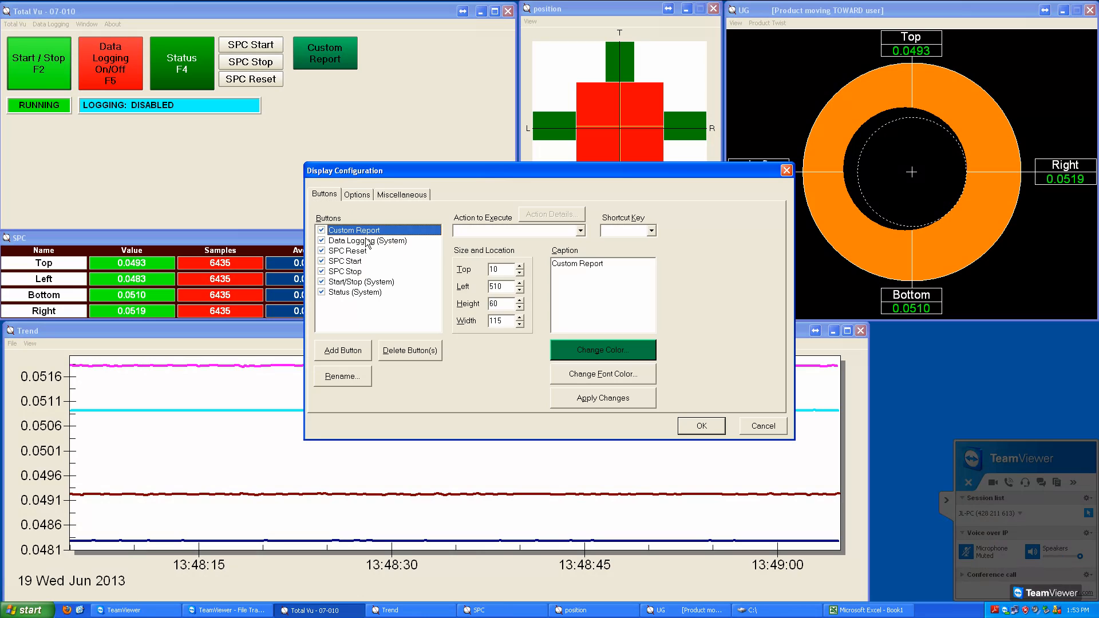
click(580, 230)
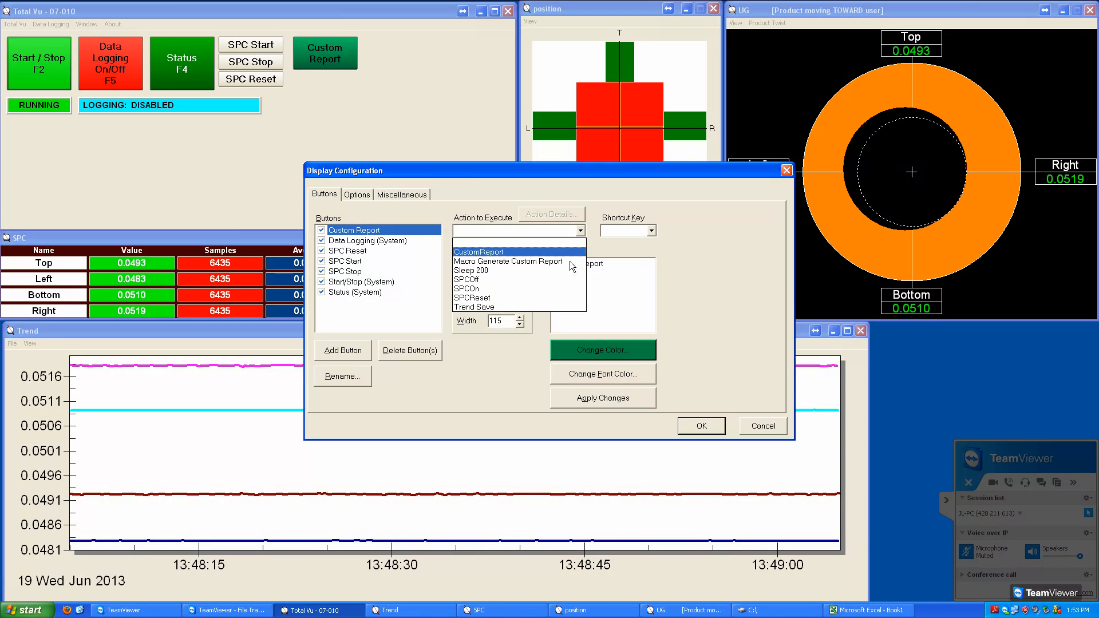
click(568, 262)
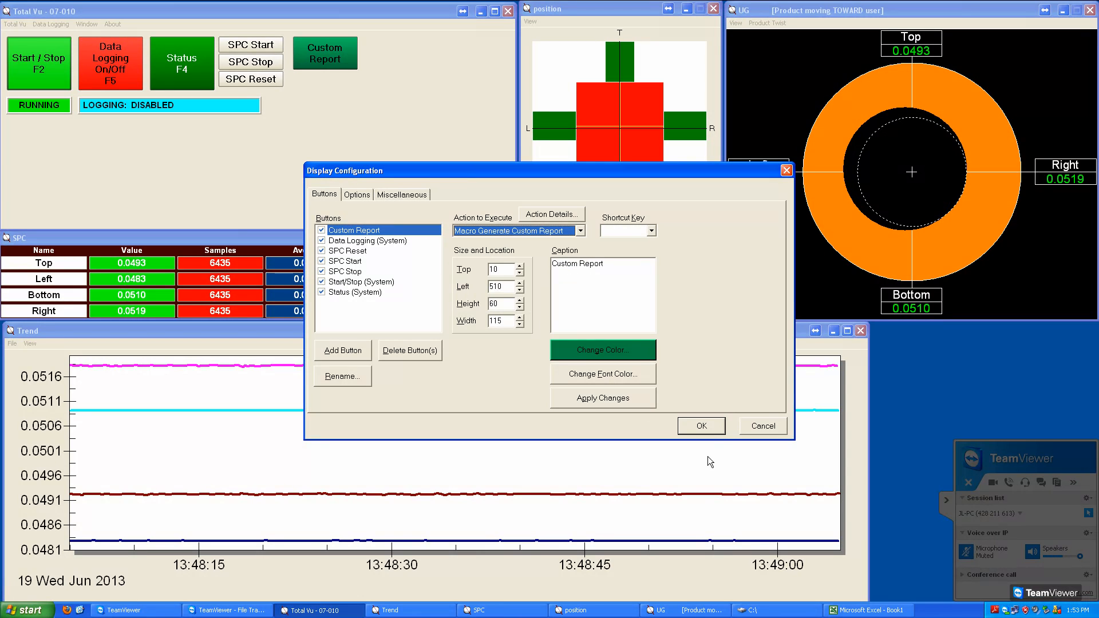
click(712, 427)
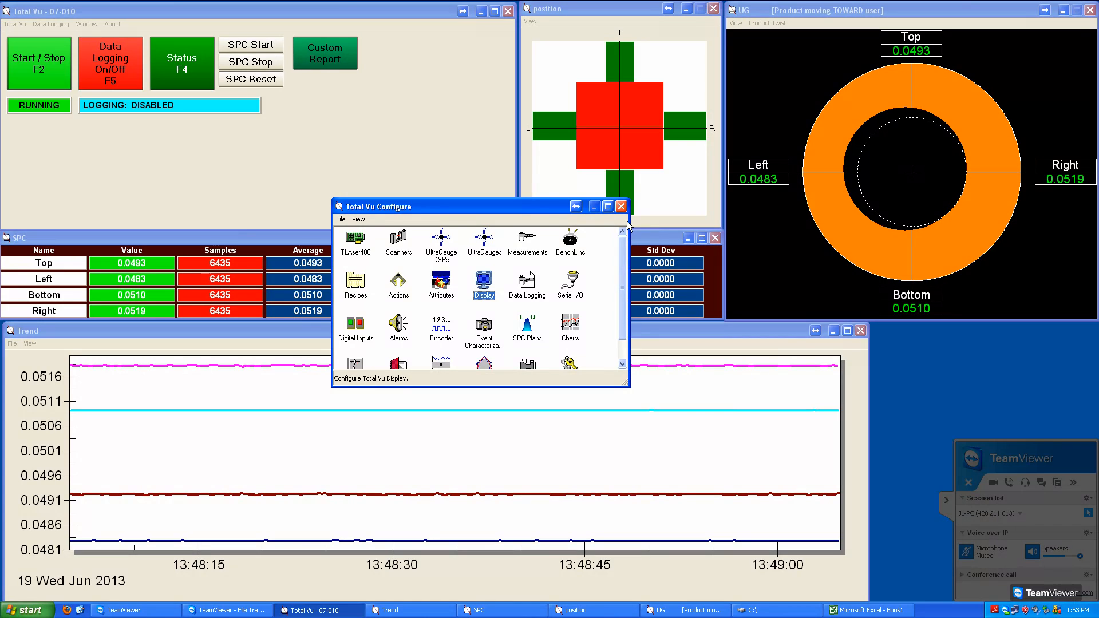
click(620, 208)
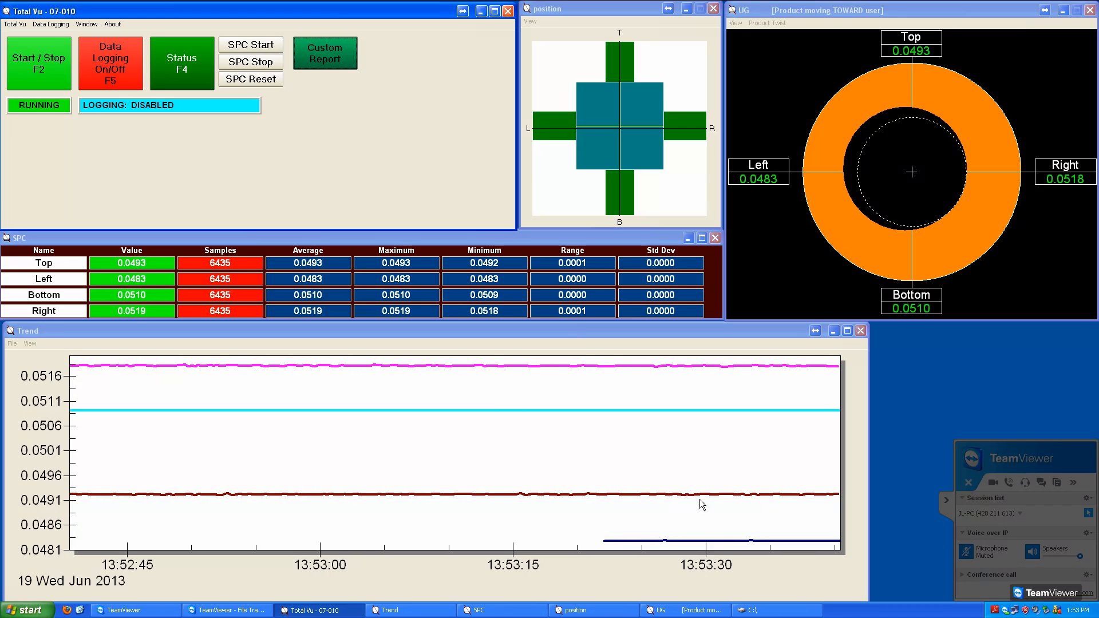
Step: Switch to the file explorer, go to C:\data\06-19-2013 and view the saved image TREND 01.53 pm.JPG
click(762, 612)
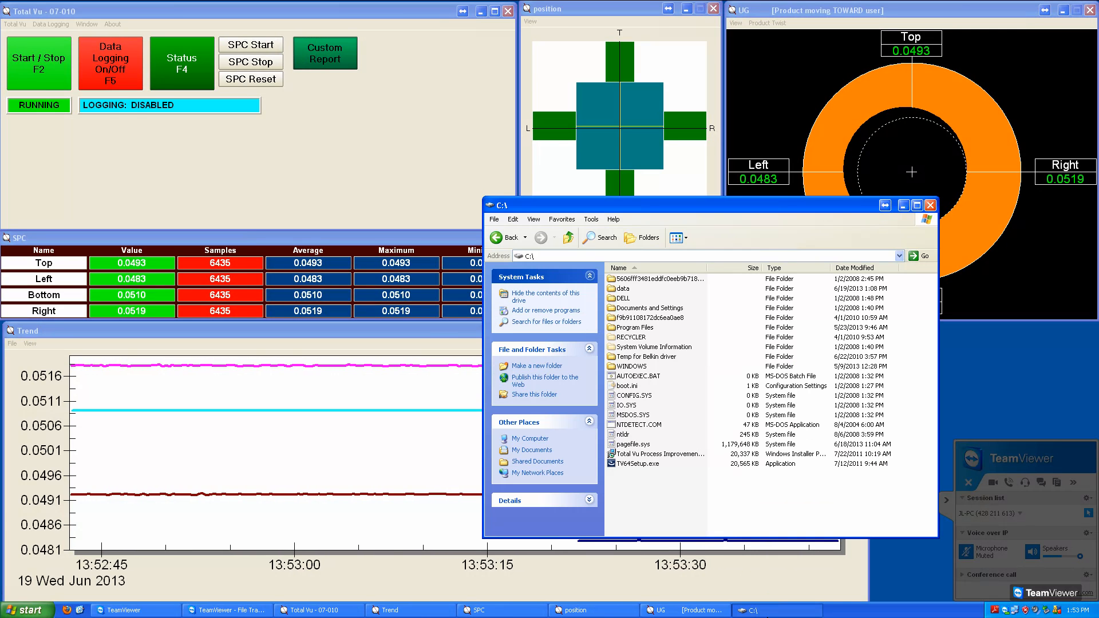
double_click(622, 289)
click(637, 281)
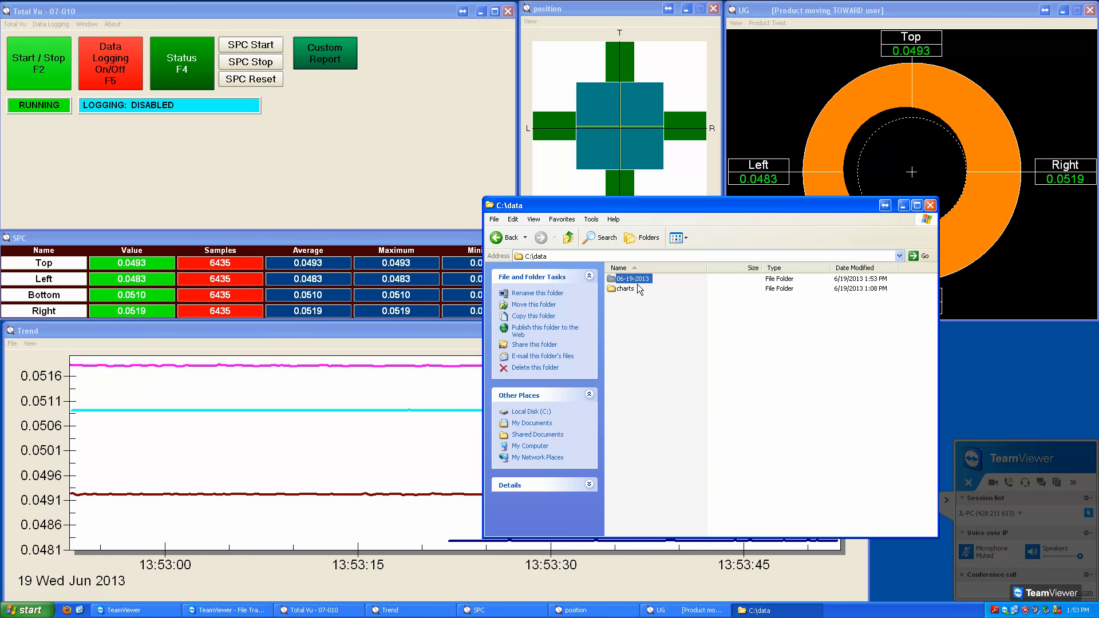
double_click(633, 280)
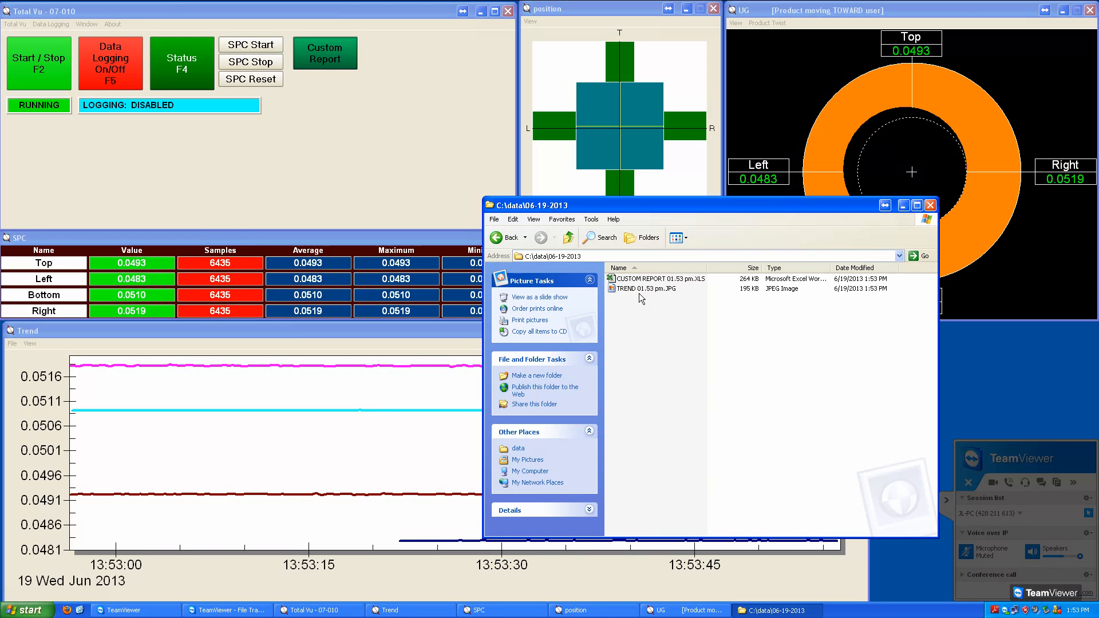
double_click(638, 293)
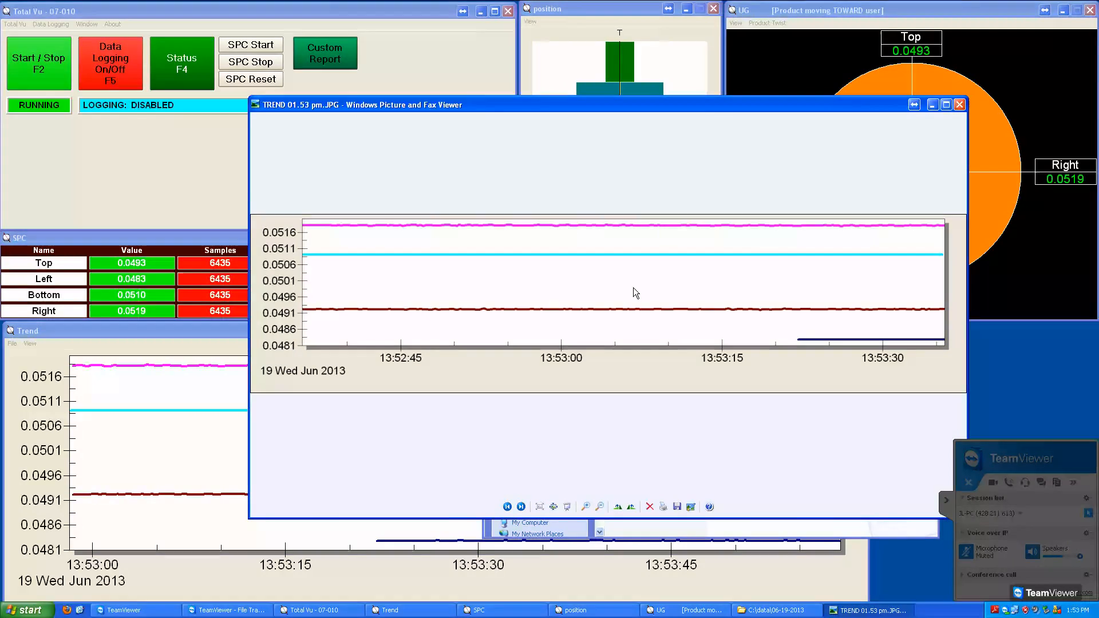
click(959, 104)
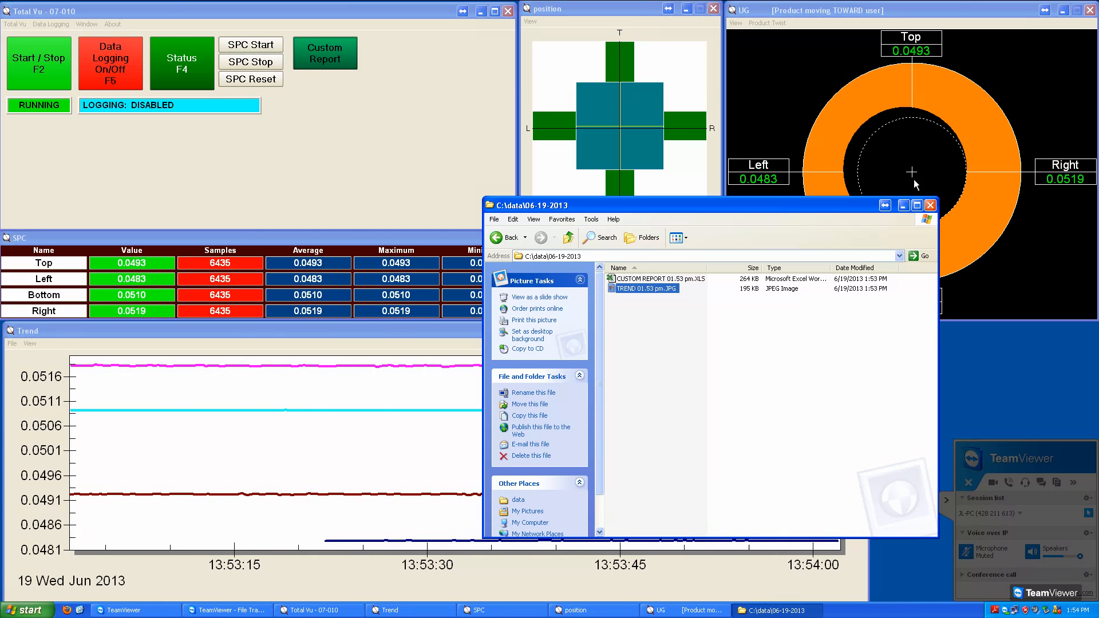
Step: Open CUSTOM REPORT 01.53 pm.XLS in Excel and examine the Top row of SPC Data and the chart on the ABC Trend sheet
click(667, 282)
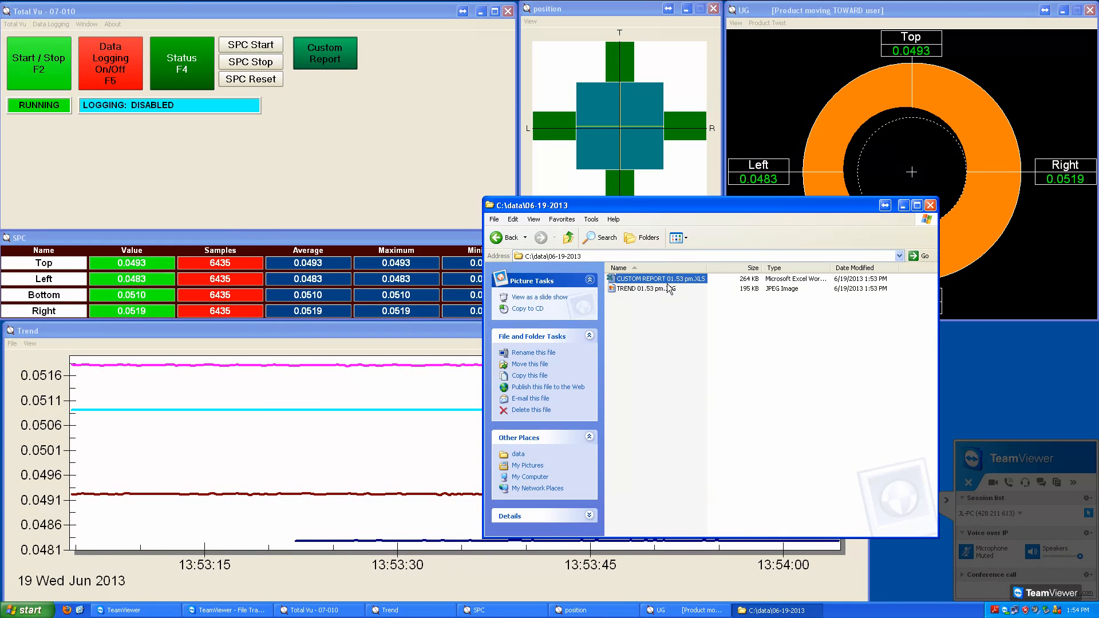
double_click(667, 284)
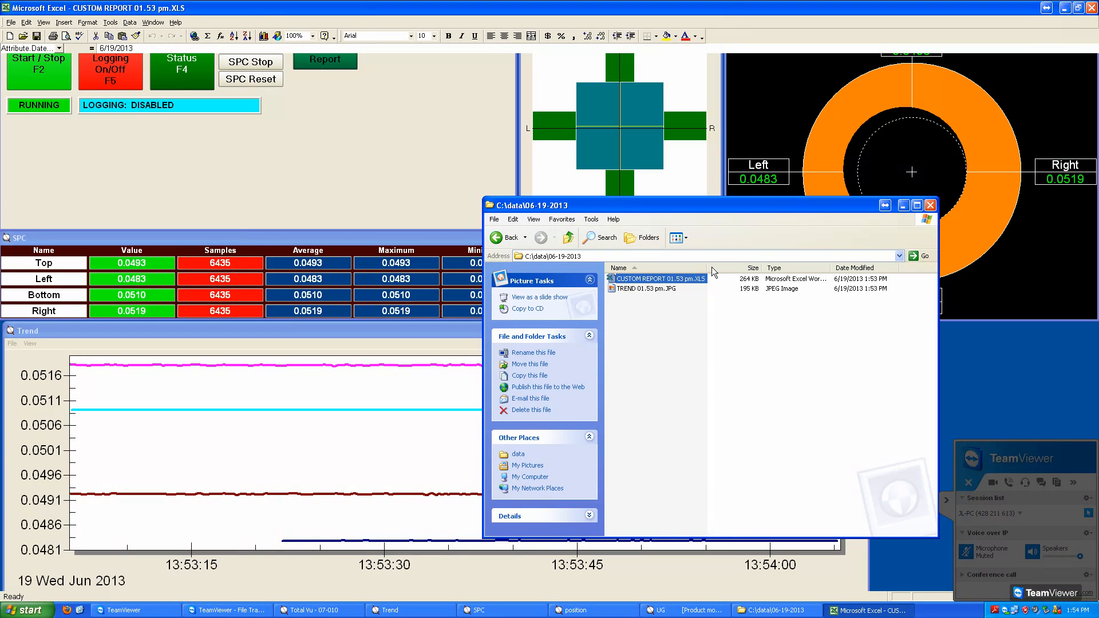
click(1091, 8)
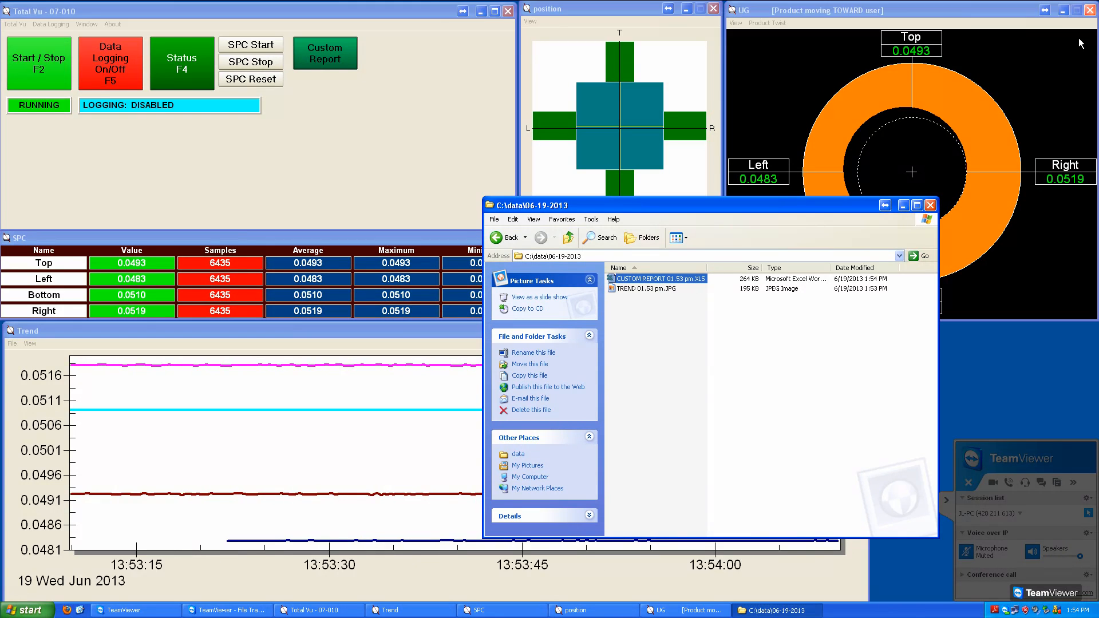
double_click(658, 278)
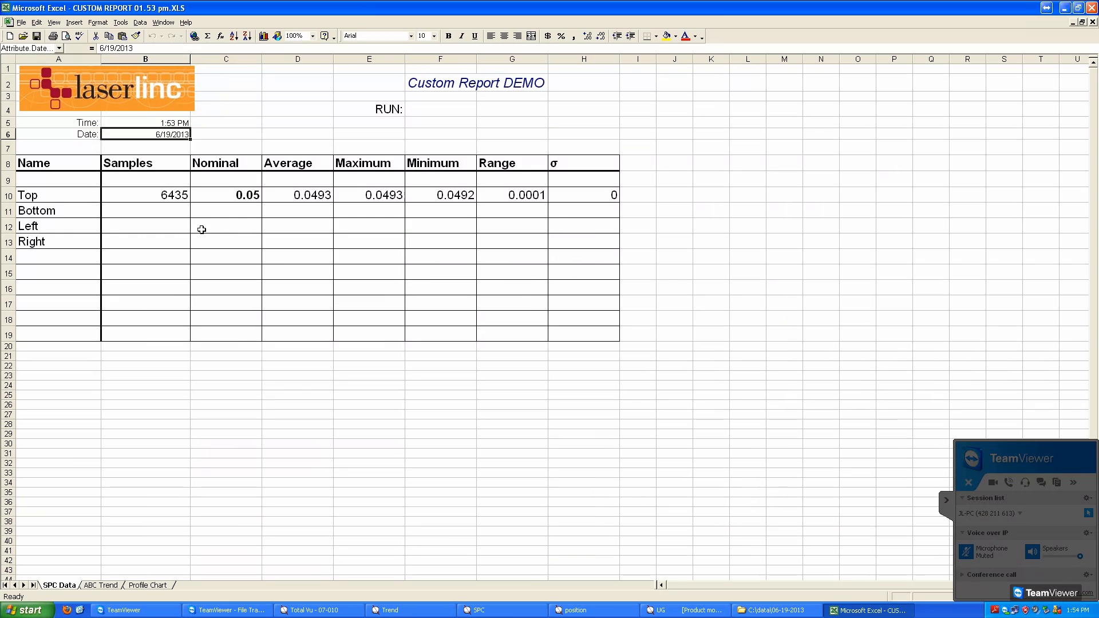
click(171, 200)
drag(172, 196, 576, 195)
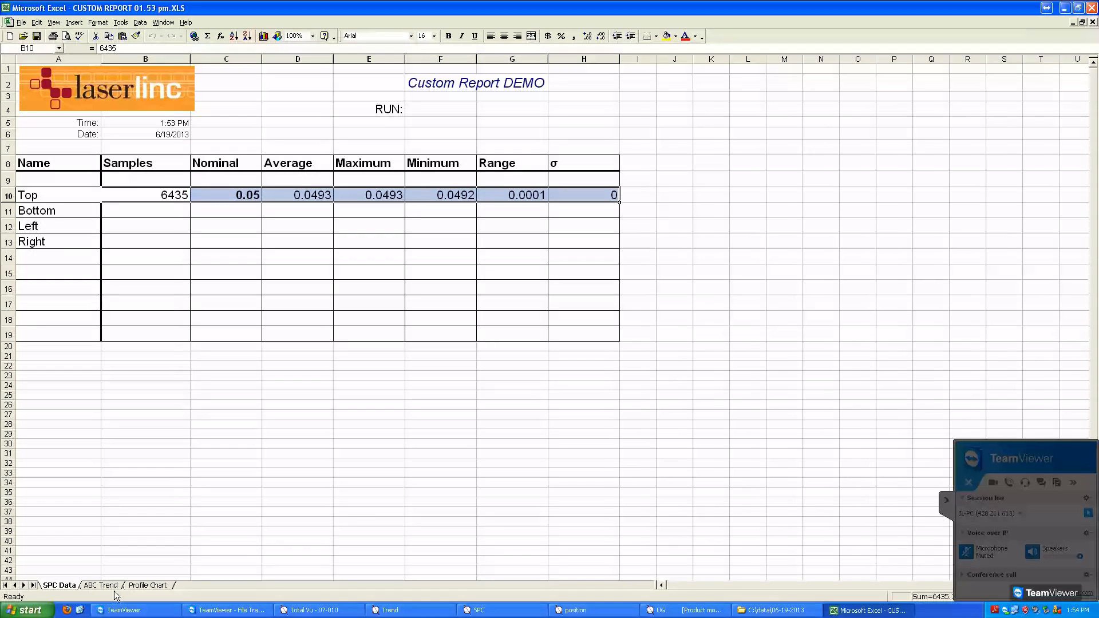
click(114, 586)
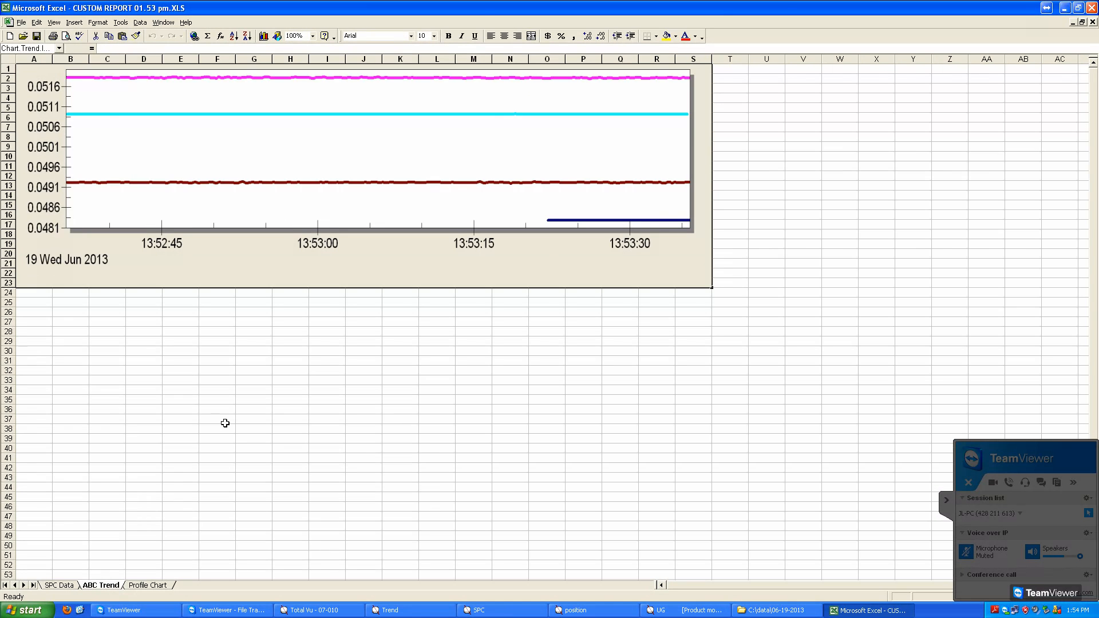